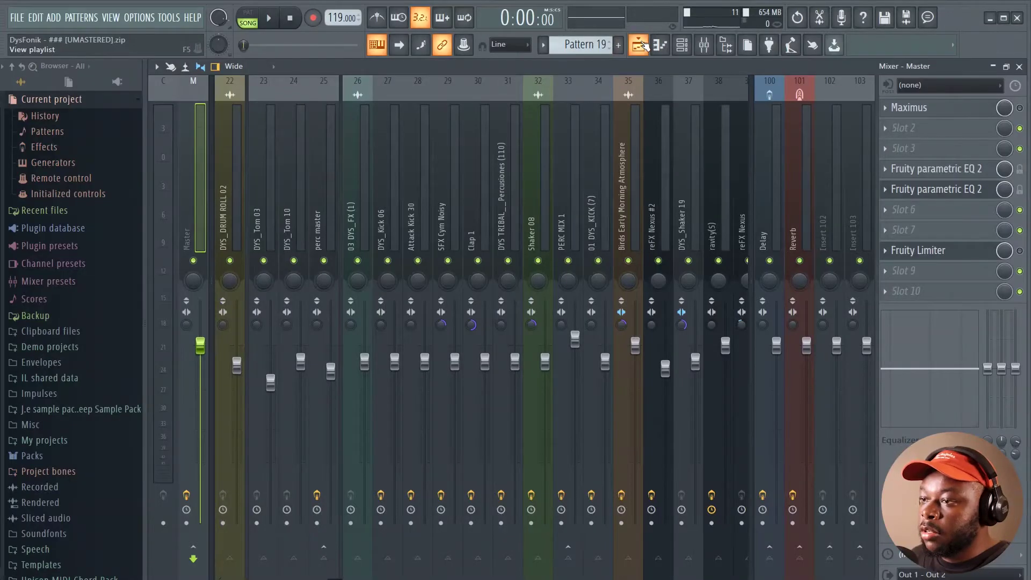
Step: Play the song from its start and bring up the mixer to check the master level
key("F5")
key("space")
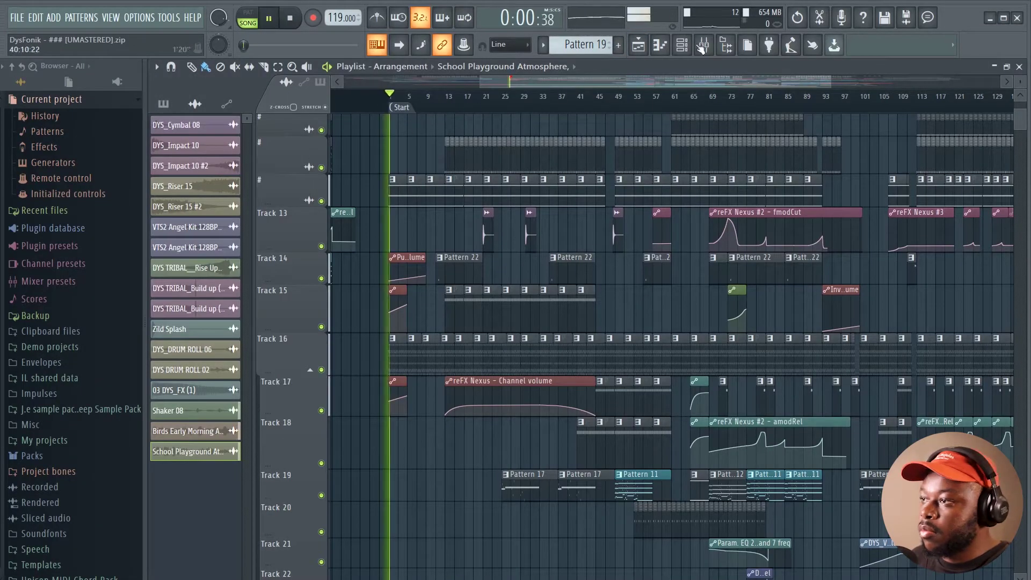
left_click(714, 45)
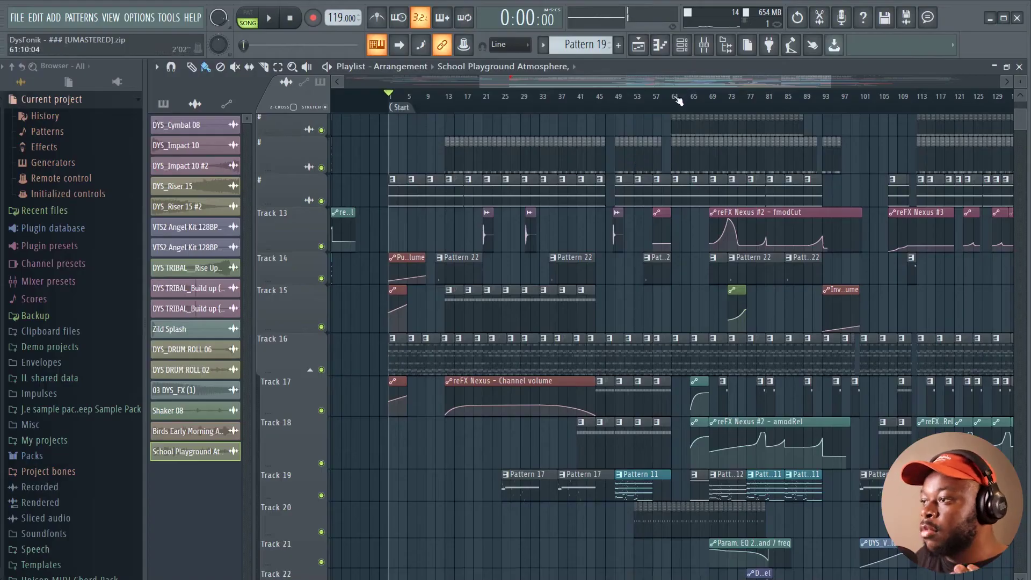
Step: Play the song from about bar 65 and watch the mixer levels to check the master's headroom
scroll(678, 101, "down", 3)
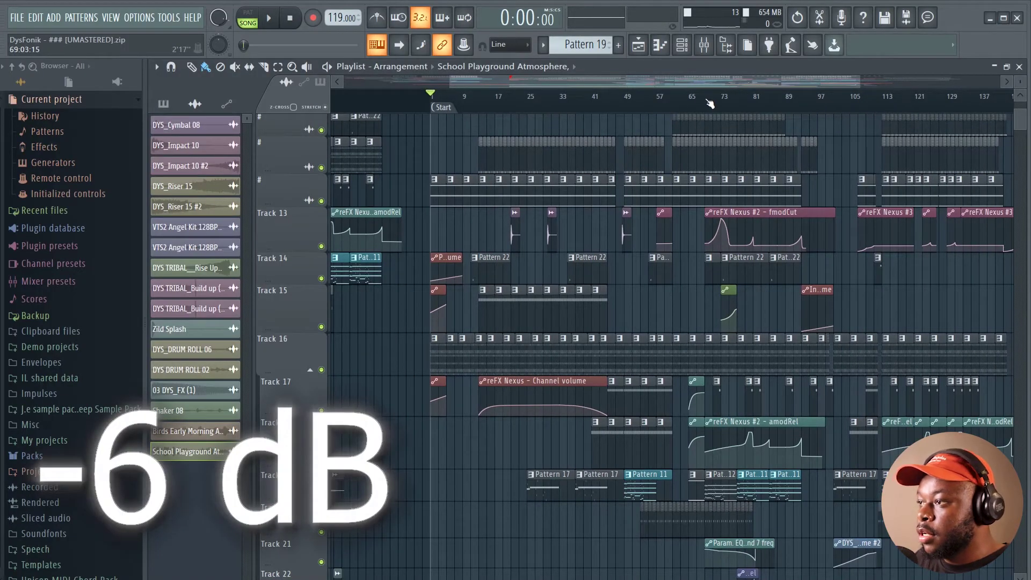
scroll(709, 103, "up", 5)
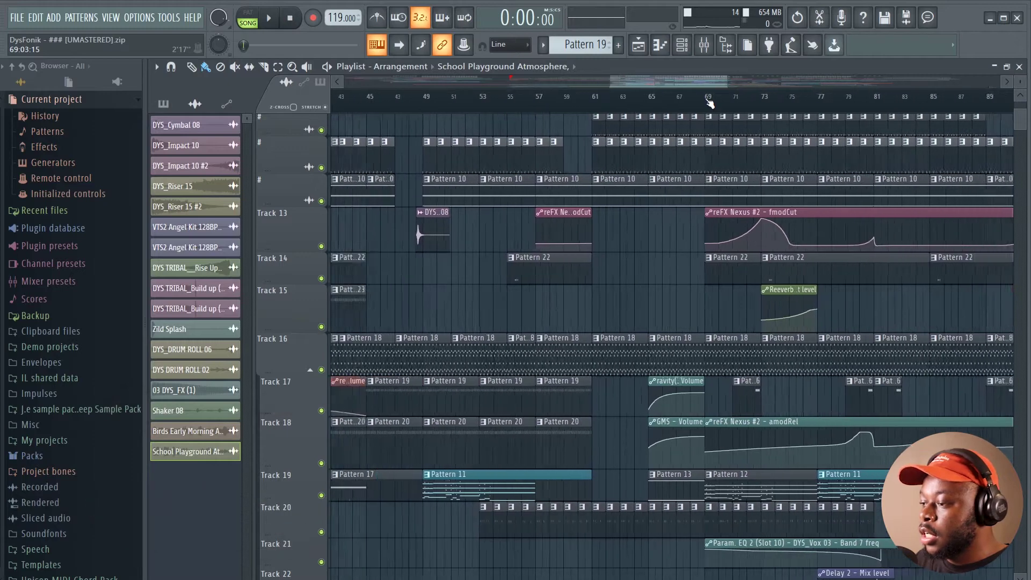
scroll(709, 103, "down", 1)
left_click(674, 102)
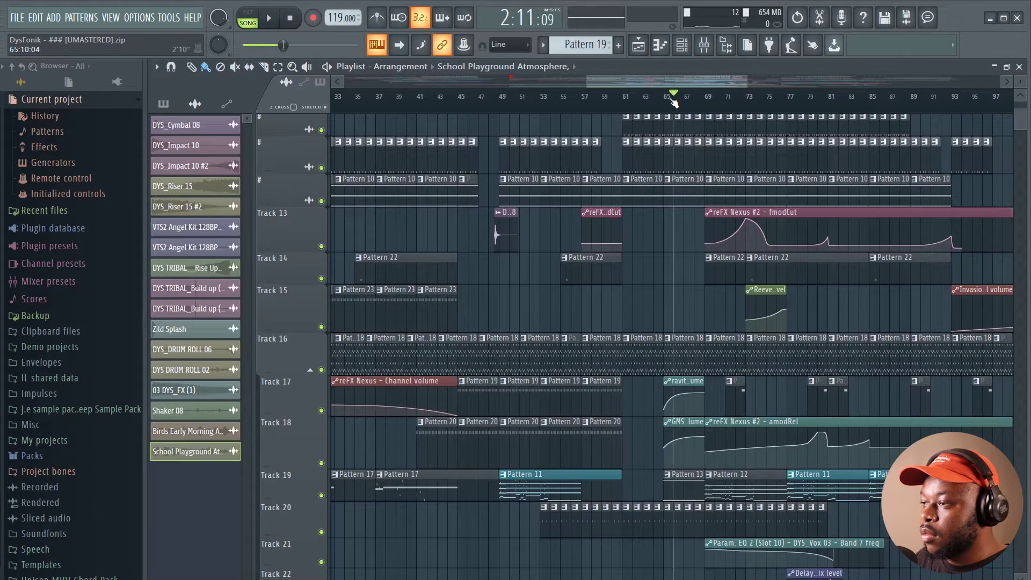
key("space")
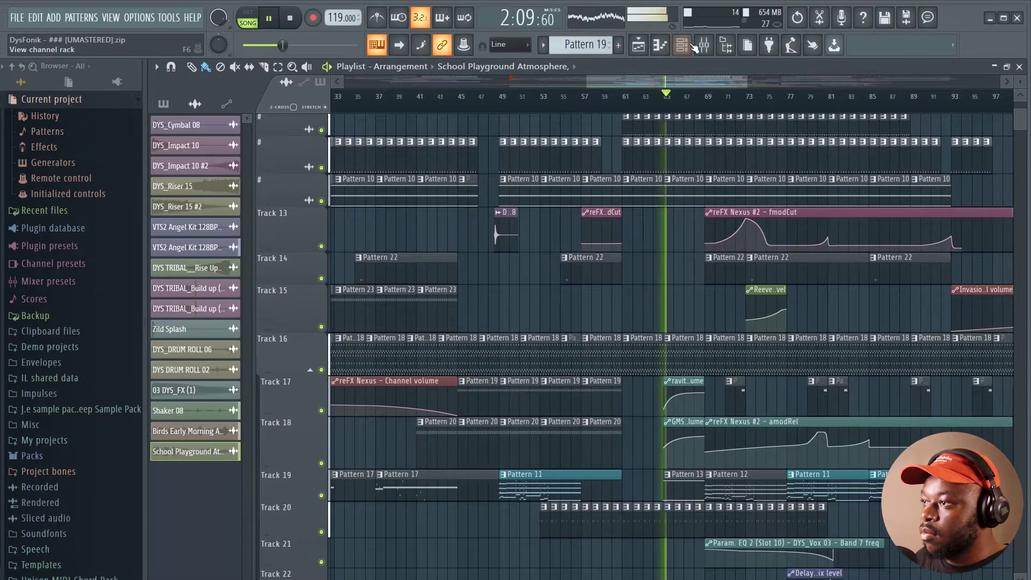
left_click(703, 46)
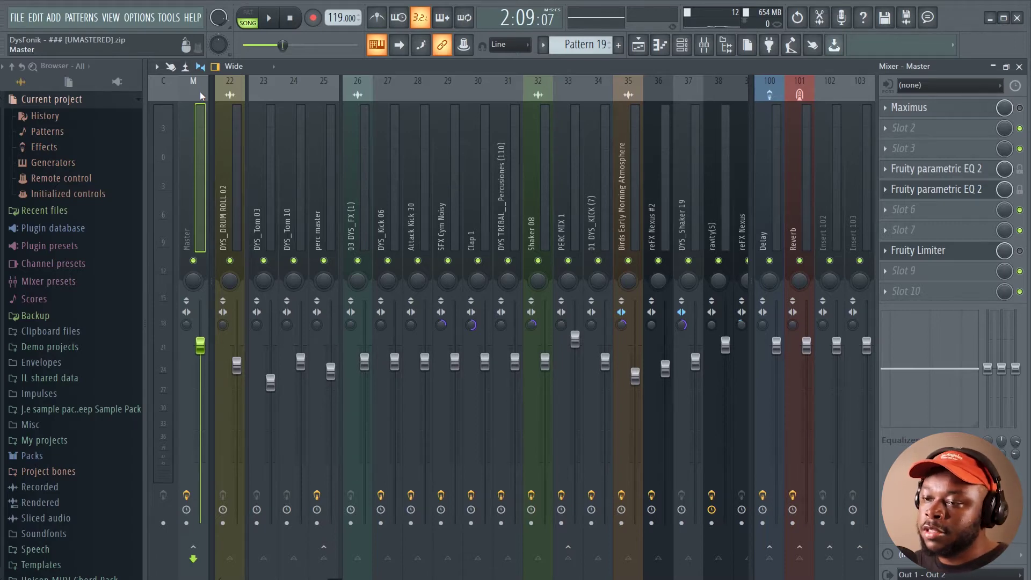
scroll(601, 202, "down", 5)
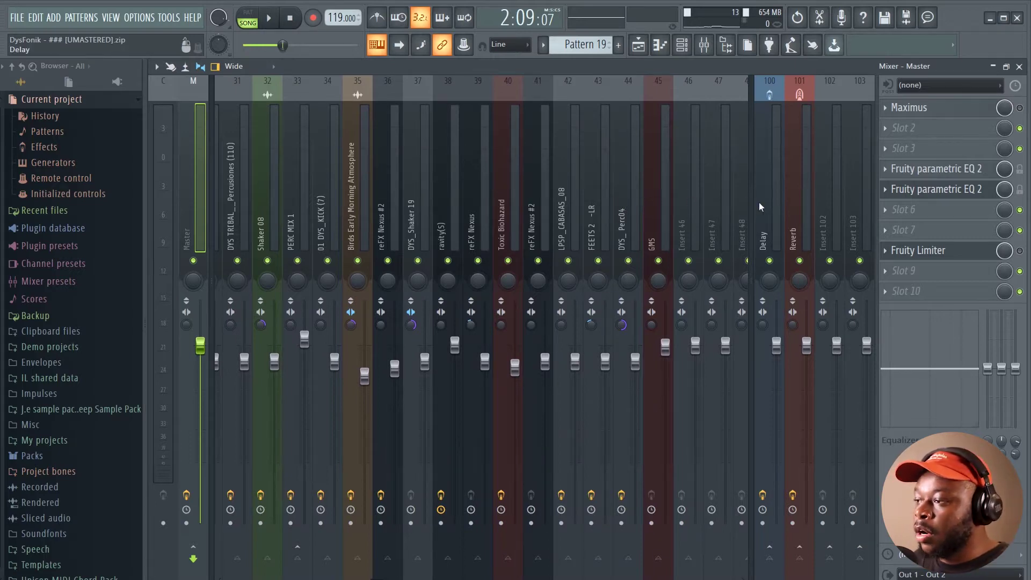
scroll(720, 203, "down", 3)
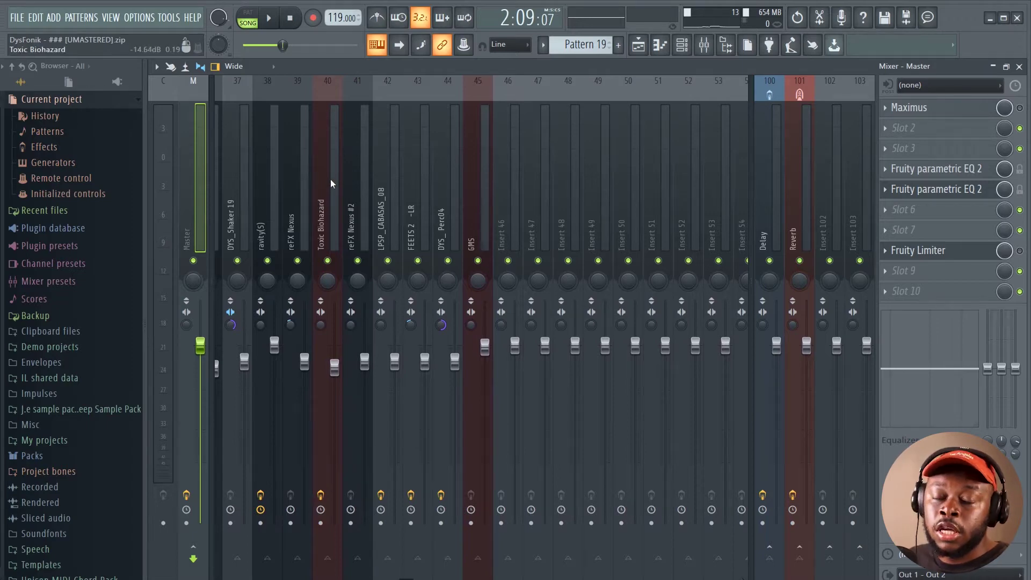
left_click_drag(474, 208, 206, 186)
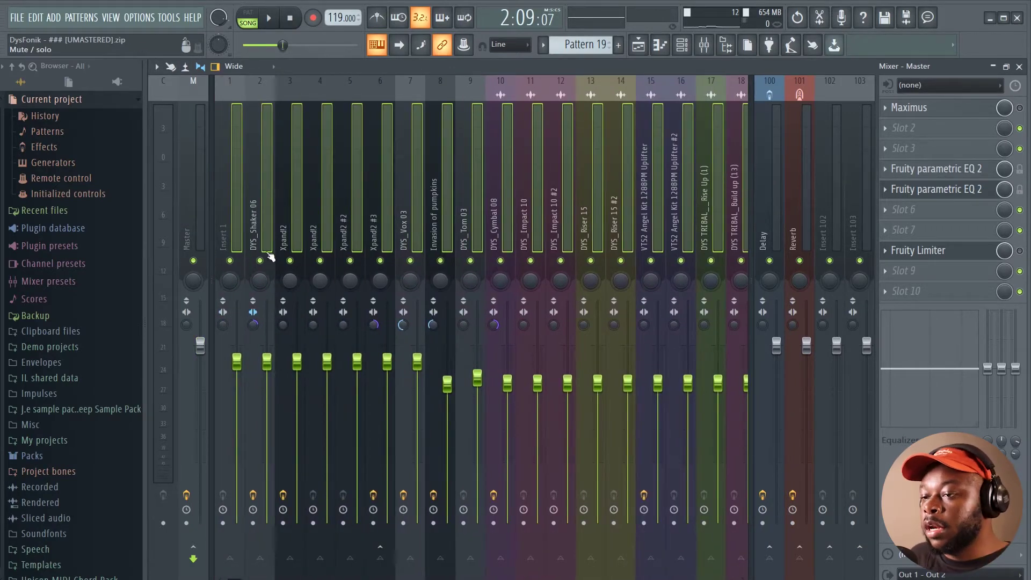
scroll(413, 151, "right", 6)
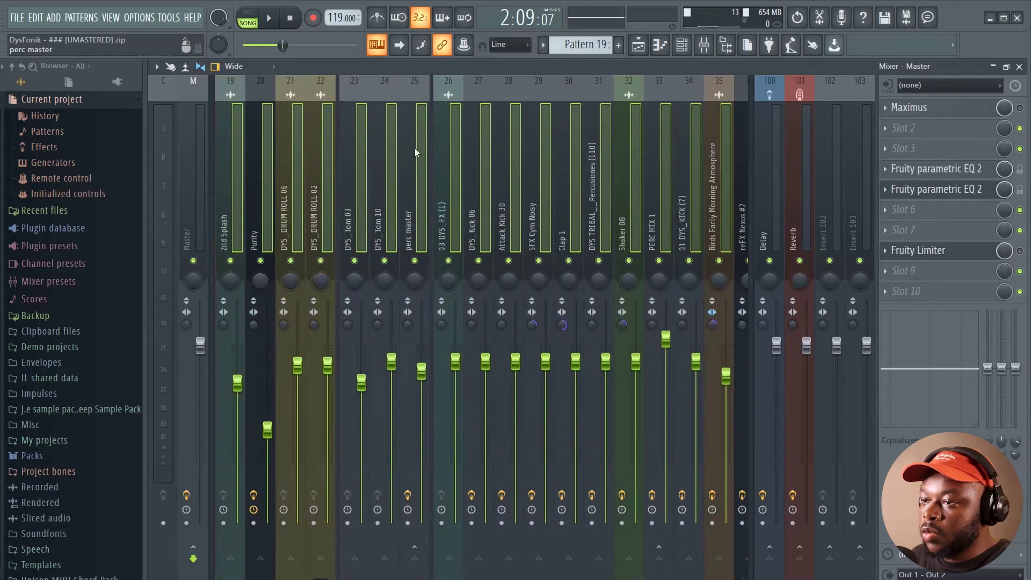
scroll(416, 150, "right", 5)
left_click(622, 180)
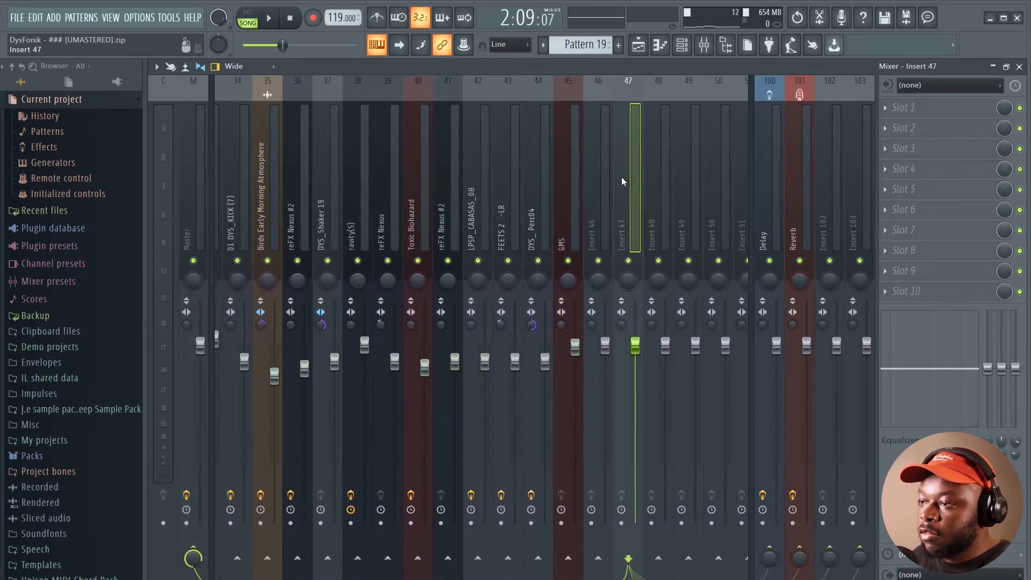
Step: Select all used mixer inserts from GMS back to Insert 1 and lower their volumes together, bringing DYS_Vox 03 to -2.0 dB
left_click_drag(579, 187, 186, 190)
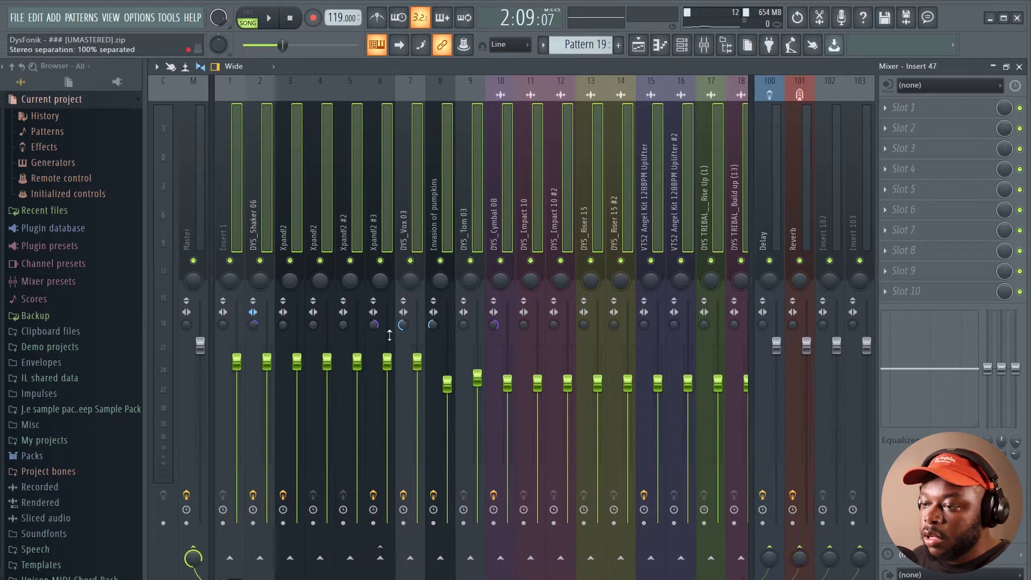
left_click(418, 363)
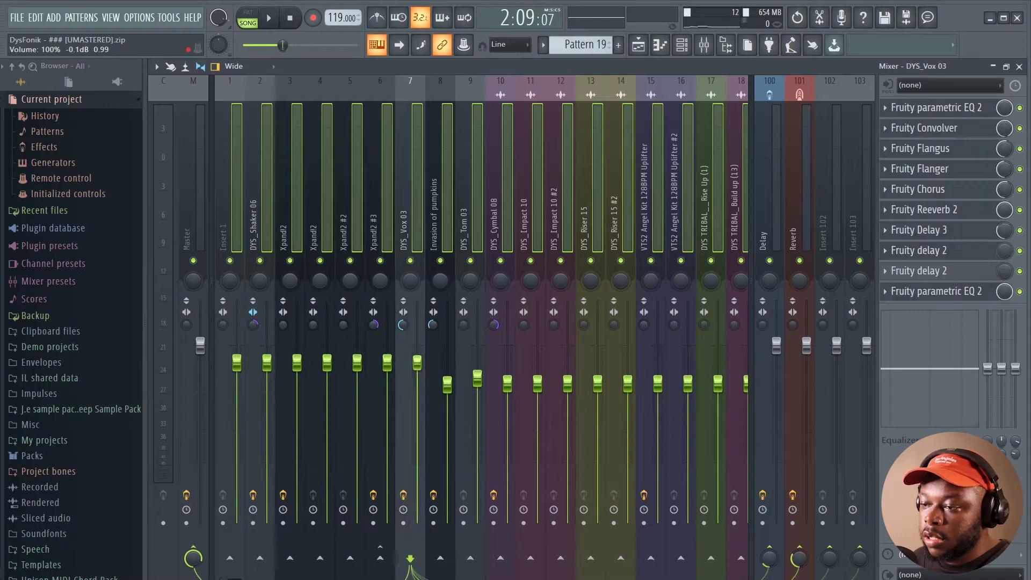
left_click_drag(417, 367, 417, 377)
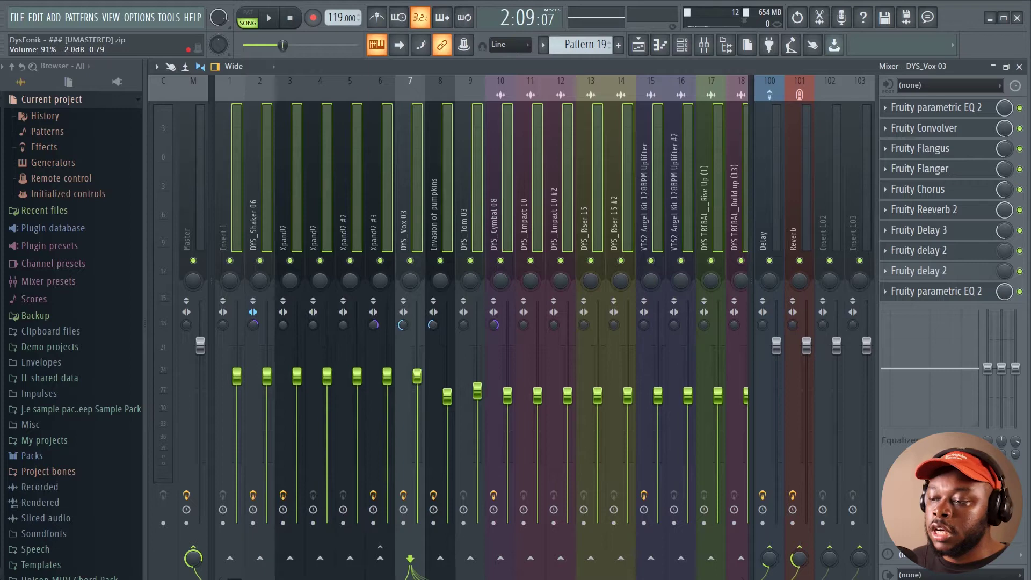
Step: Examine the arrangement in the playlist from Track 1 down to the atmosphere clips and automation around Track 42
key("F5")
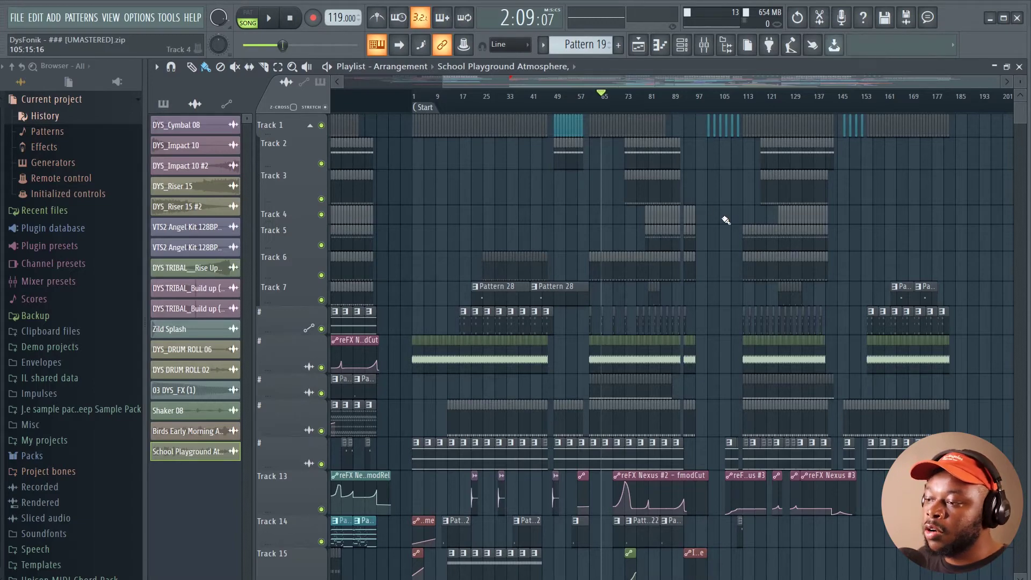
scroll(747, 231, "down", 3)
scroll(717, 231, "down", 5)
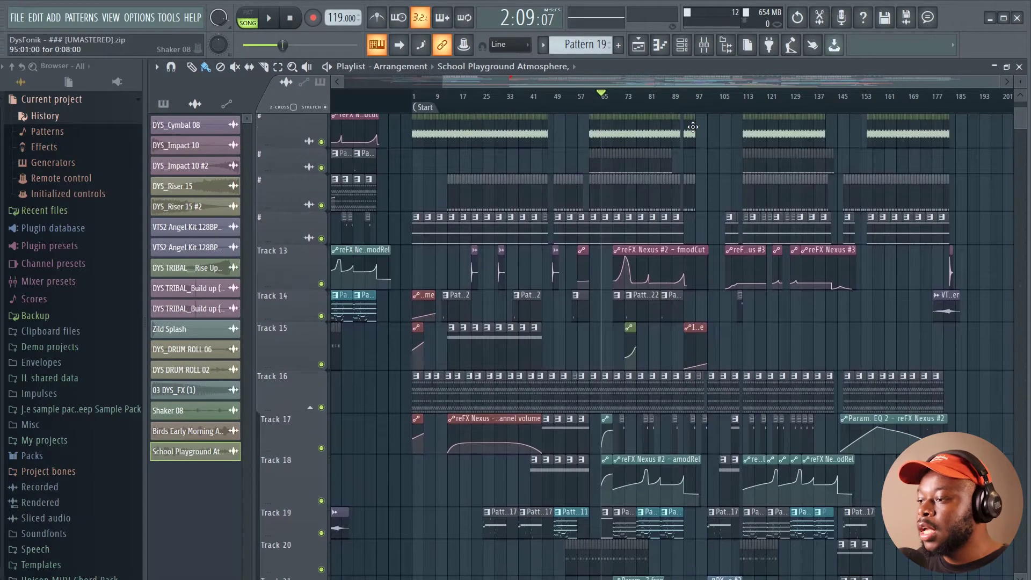
scroll(801, 358, "down", 6)
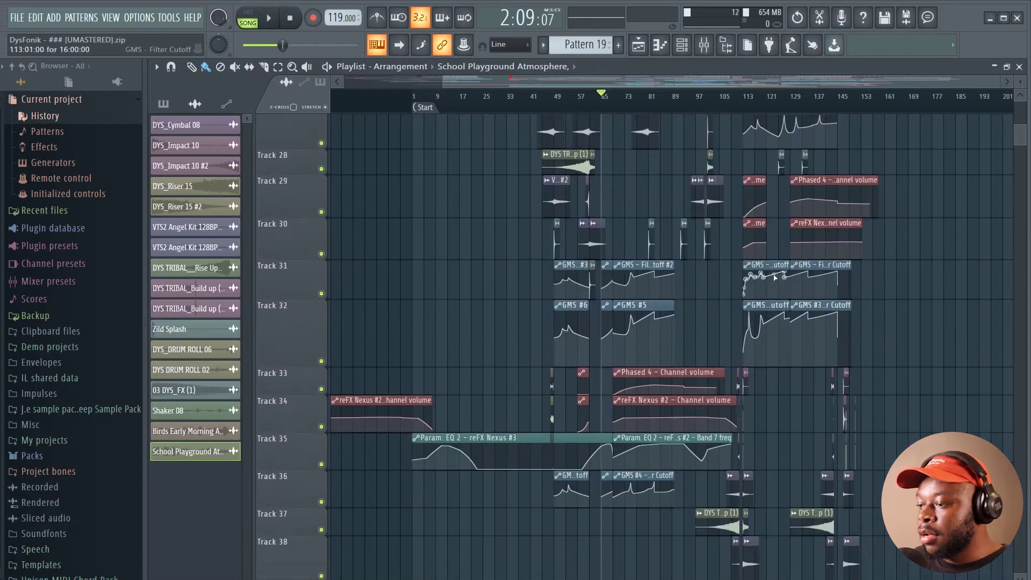
scroll(838, 306, "down", 3)
scroll(845, 307, "up", 3)
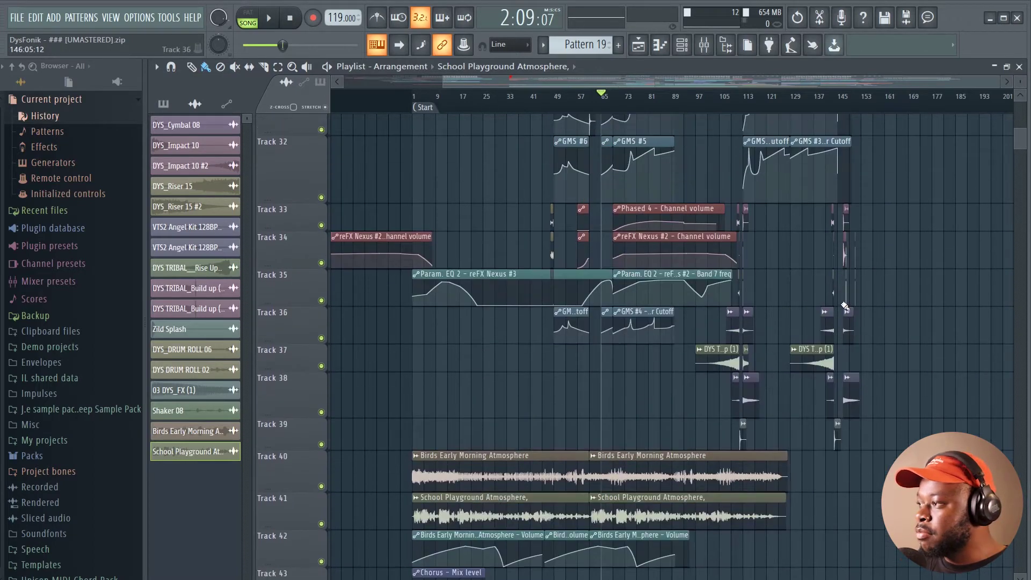
left_click_drag(1019, 141, 1021, 103)
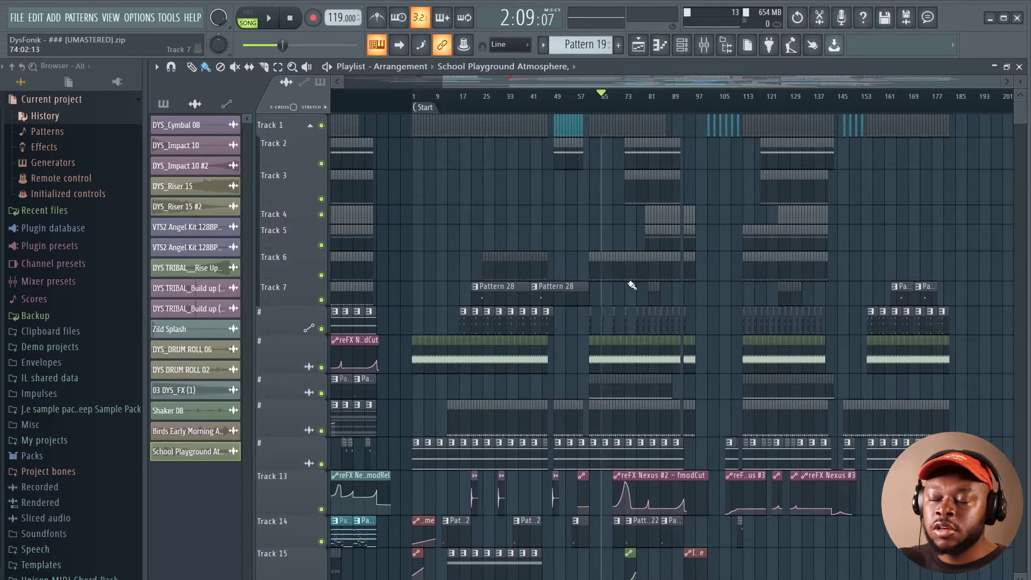
Step: Check the insert faders in the mixer, and review the playlist arrangement with the playhead at about bar 88
left_click(704, 45)
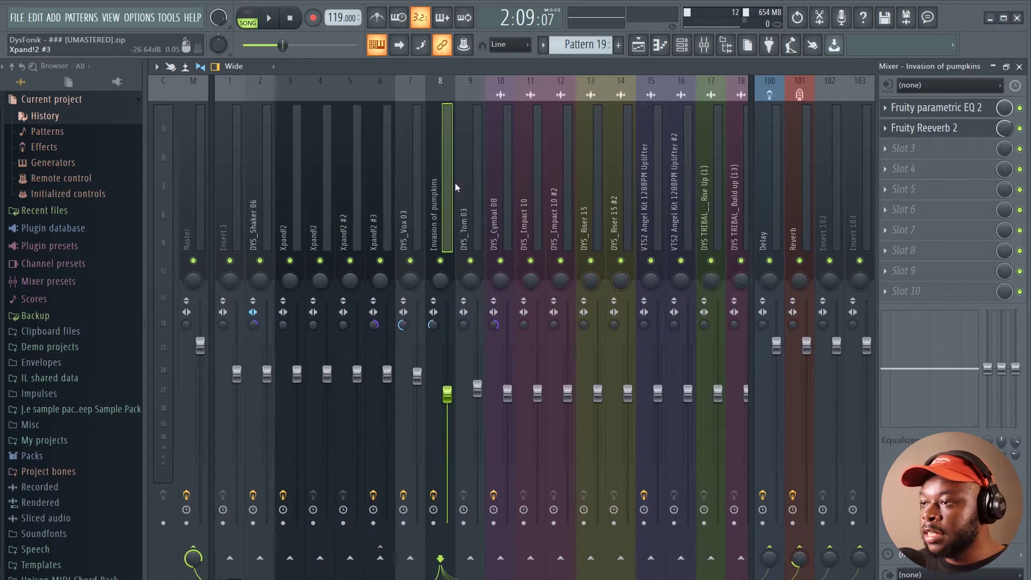
left_click(638, 45)
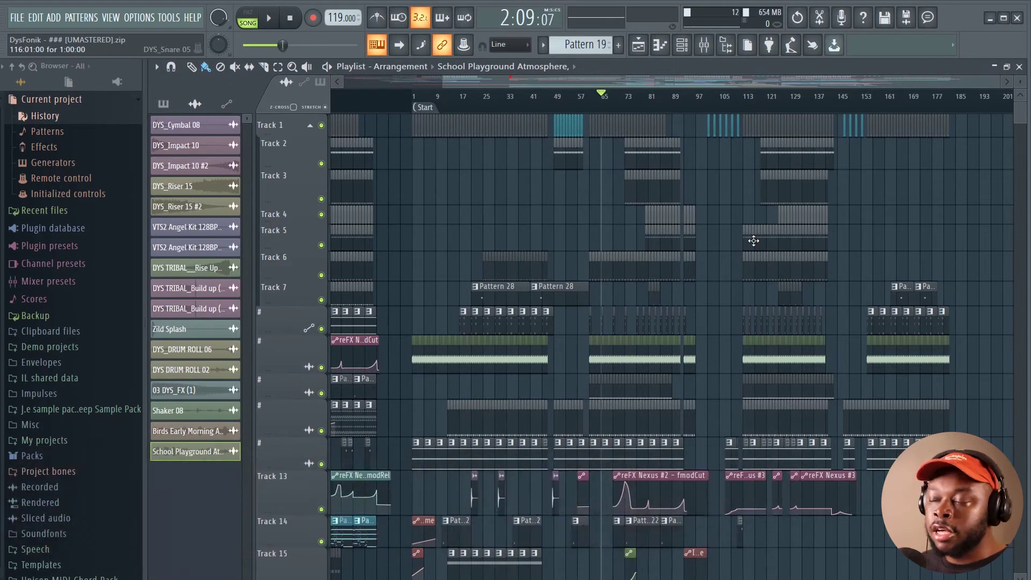
left_click_drag(662, 99, 674, 101)
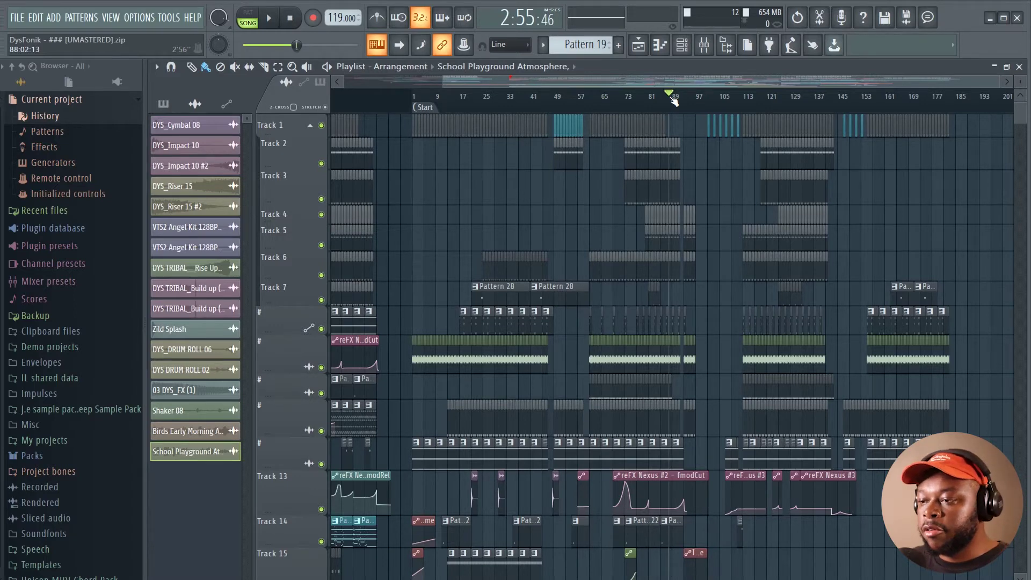
scroll(708, 192, "down", 3)
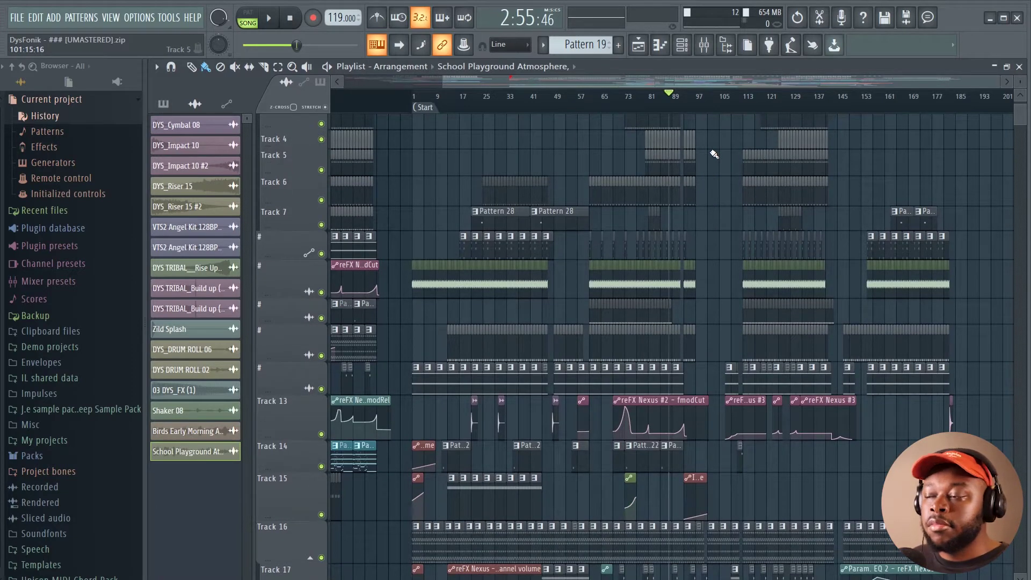
scroll(717, 101, "down", 2)
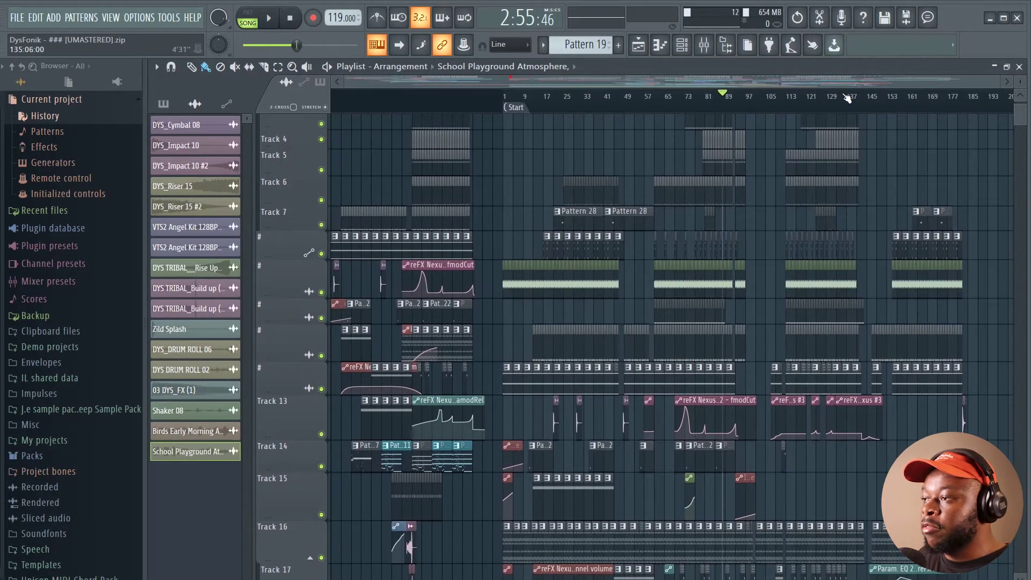
scroll(764, 117, "up", 2)
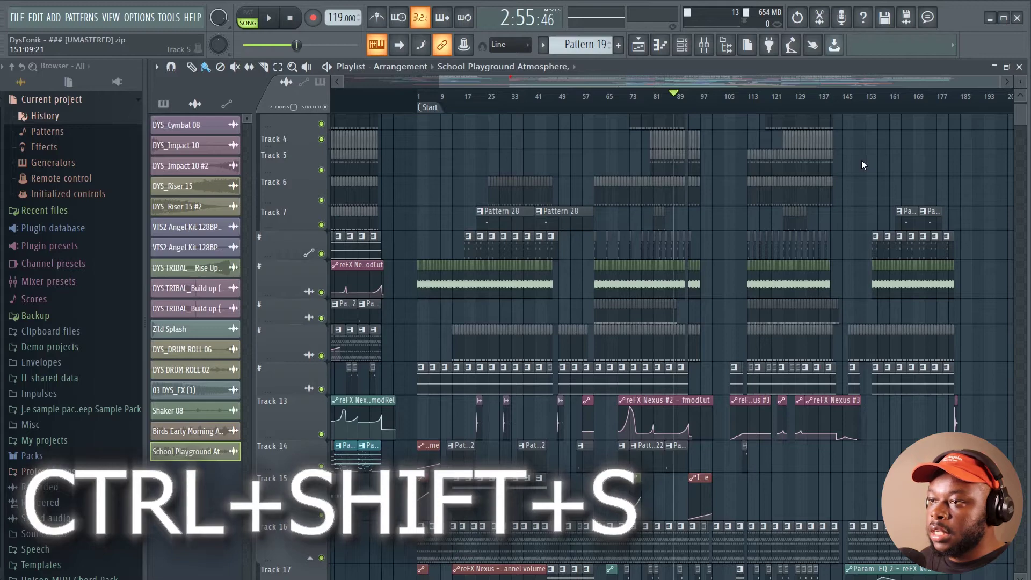
Step: Export the song as the Microsoft wave file "DysFonik - ### [UMASTERED].wav" in New folder (2)
key("ctrl+shift+s")
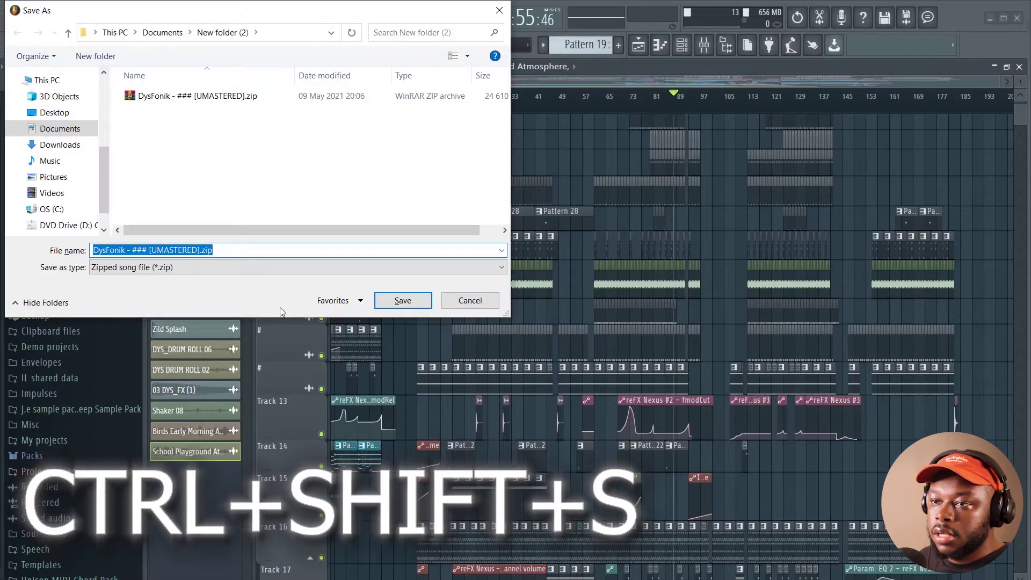
left_click(178, 269)
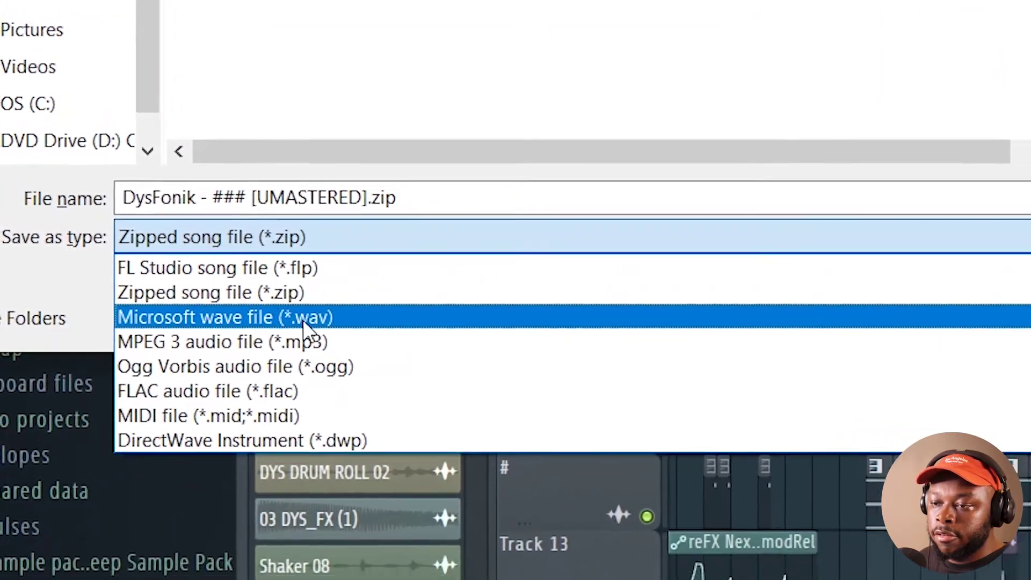
left_click(343, 329)
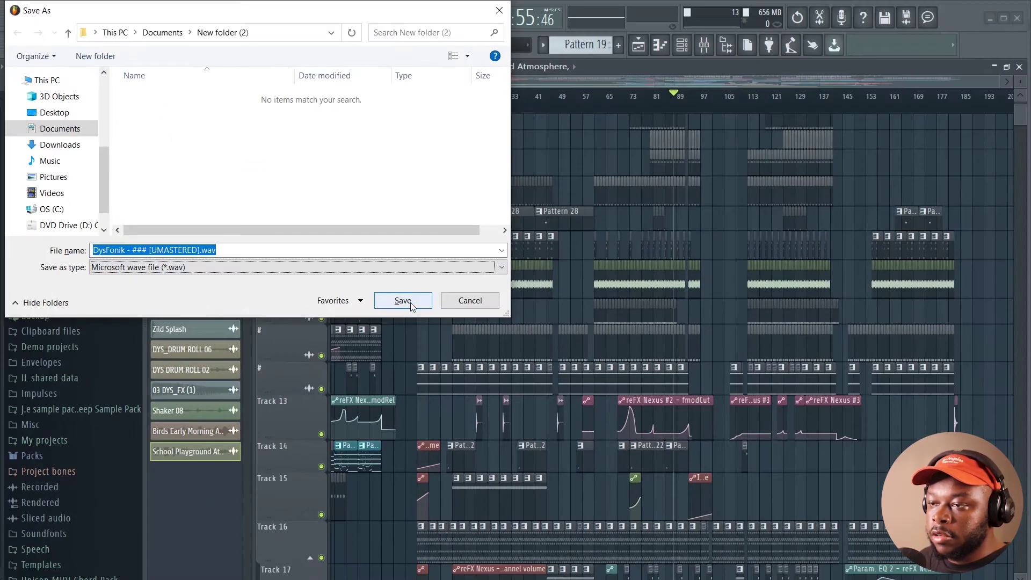
left_click(419, 294)
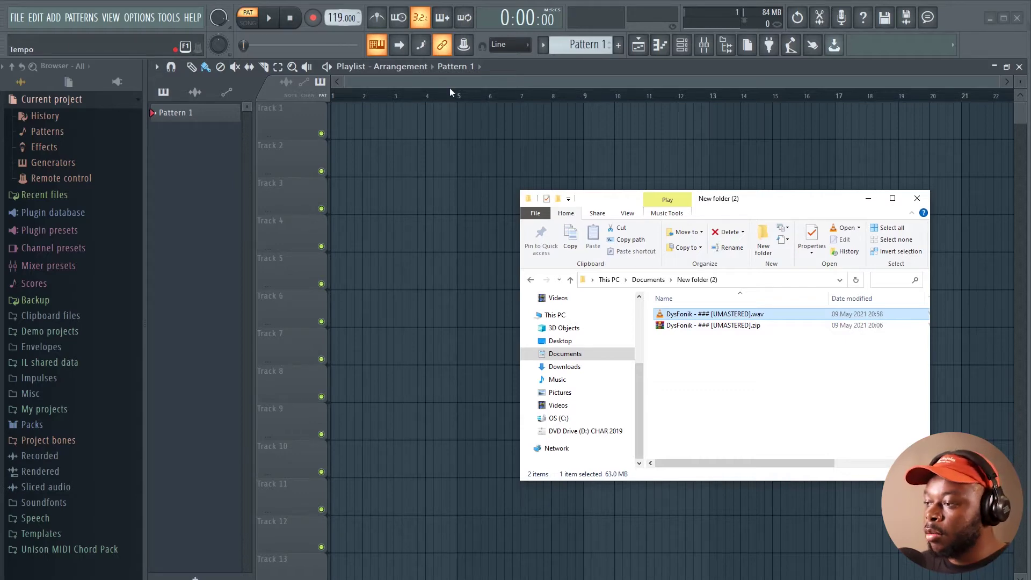
Step: Place "DysFonik - ### [UMASTERED].wav" on the new project's second playlist track and route the audio to mixer insert 5
left_click_drag(703, 320, 293, 164)
left_click(414, 321)
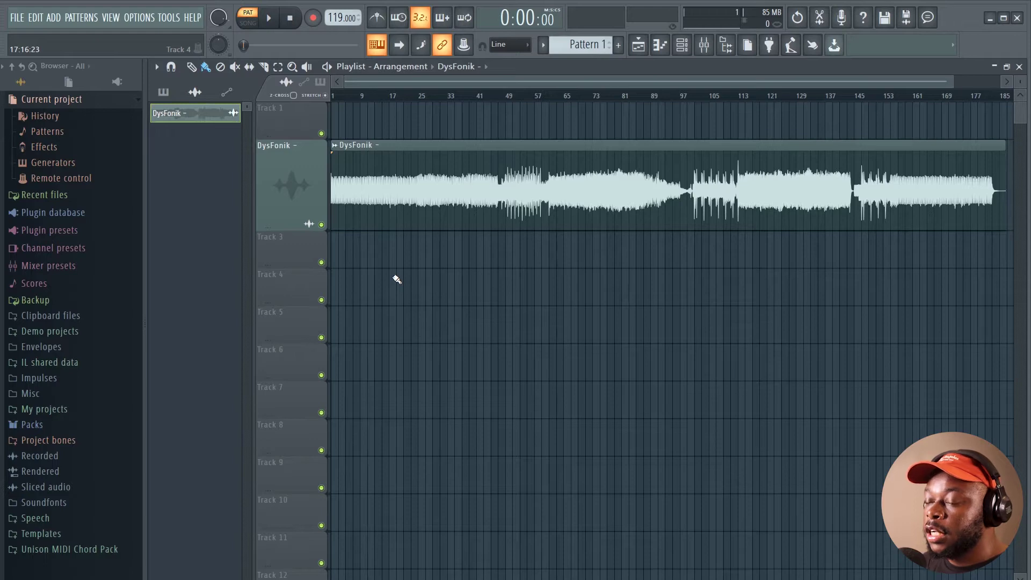
double_click(382, 182)
left_click_drag(489, 218, 687, 143)
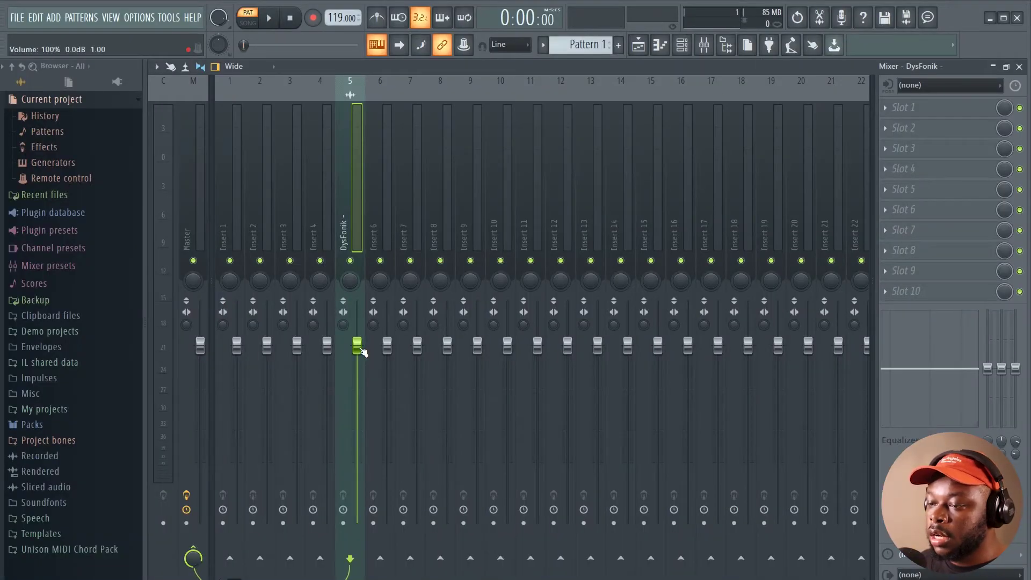
Step: Copy the volume value of the DysFonik mixer insert and create an automation clip for that volume
right_click(359, 350)
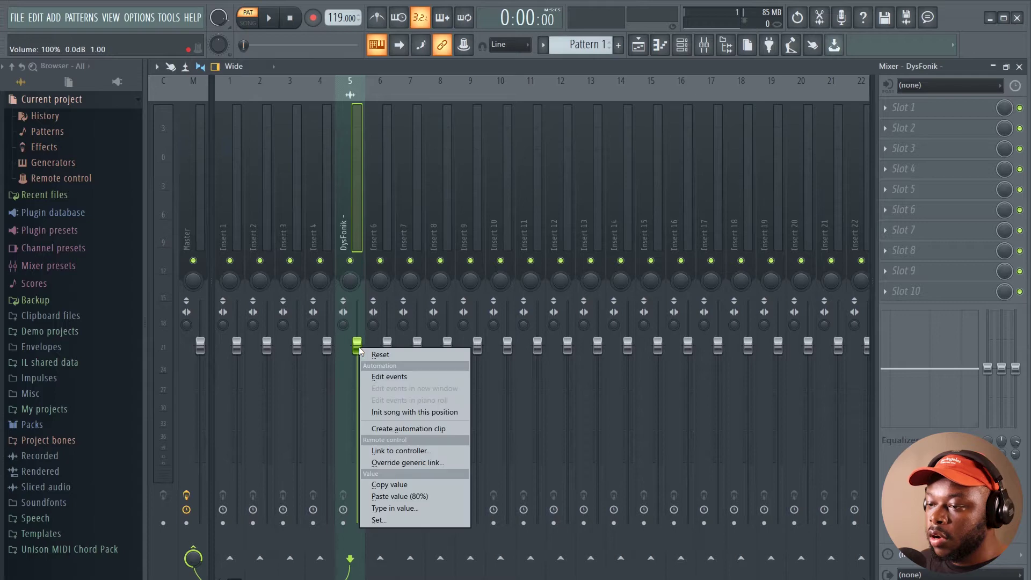
left_click(405, 486)
right_click(365, 349)
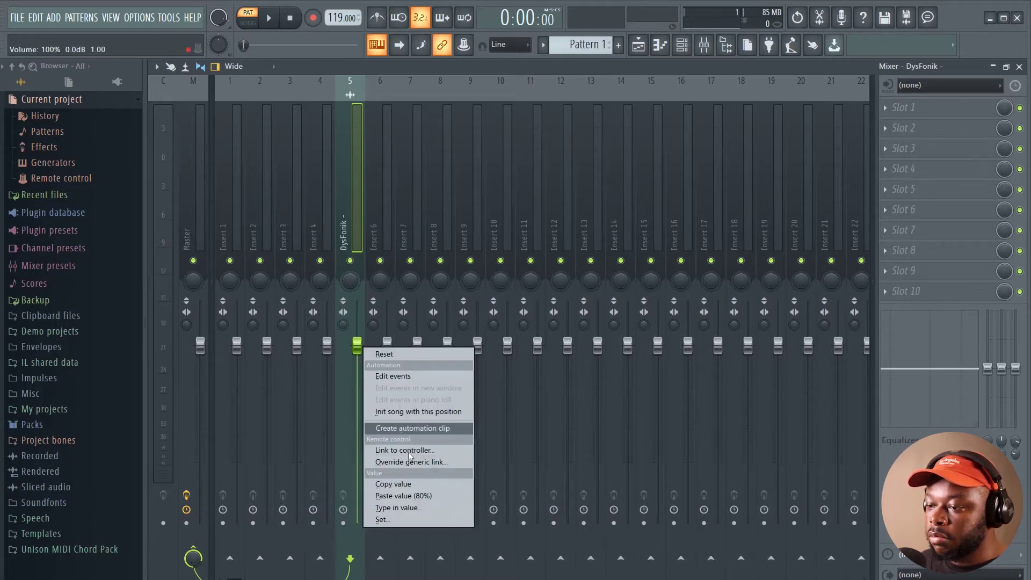
left_click(425, 429)
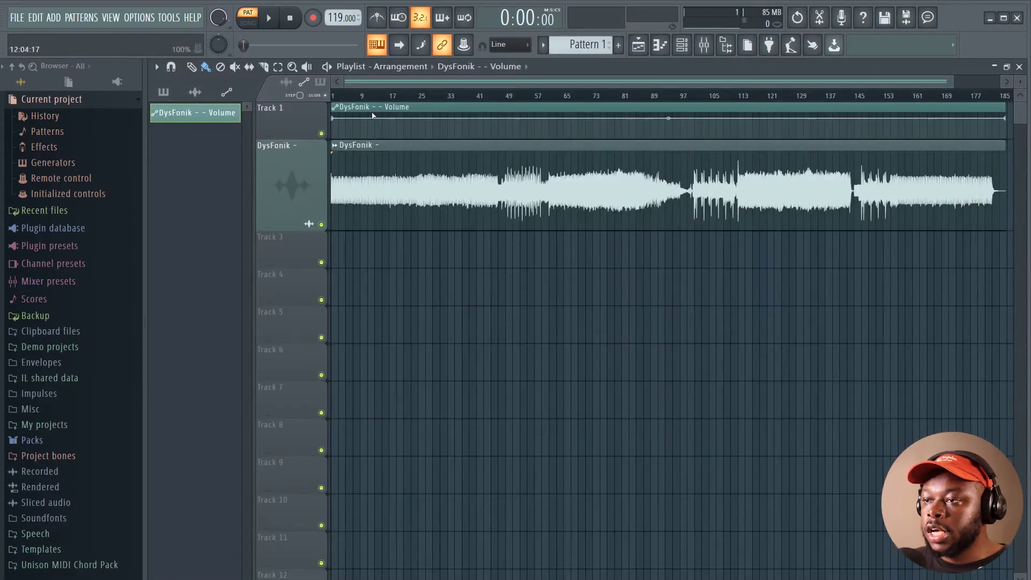
Step: Move the volume automation clip to Track 3 and shape a fade-in from zero to the pasted 80% value at 1:03:00
left_click_drag(373, 115, 340, 260)
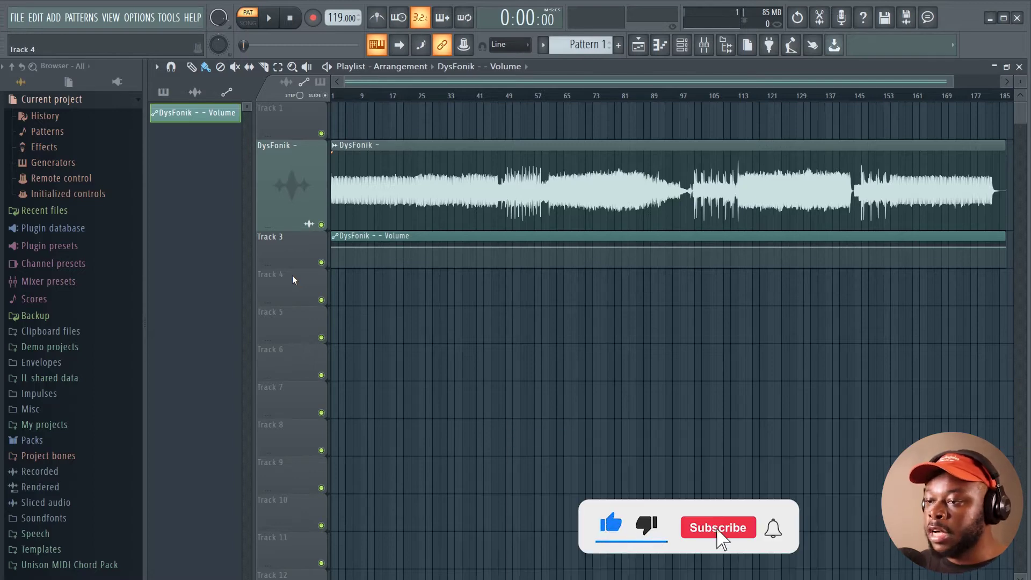
left_click_drag(309, 268, 309, 323)
left_click_drag(950, 81, 345, 141)
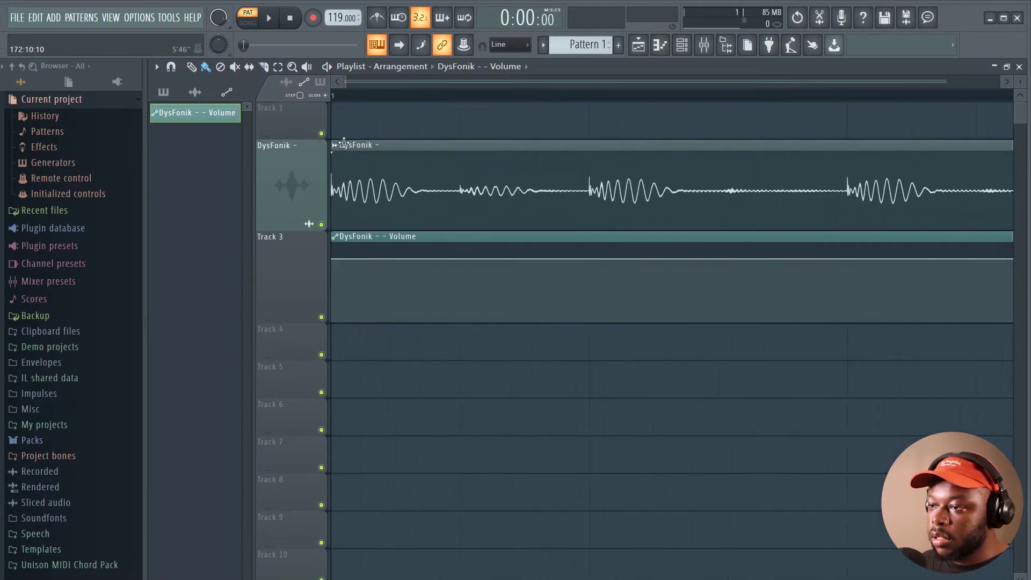
left_click(461, 260)
right_click(460, 260)
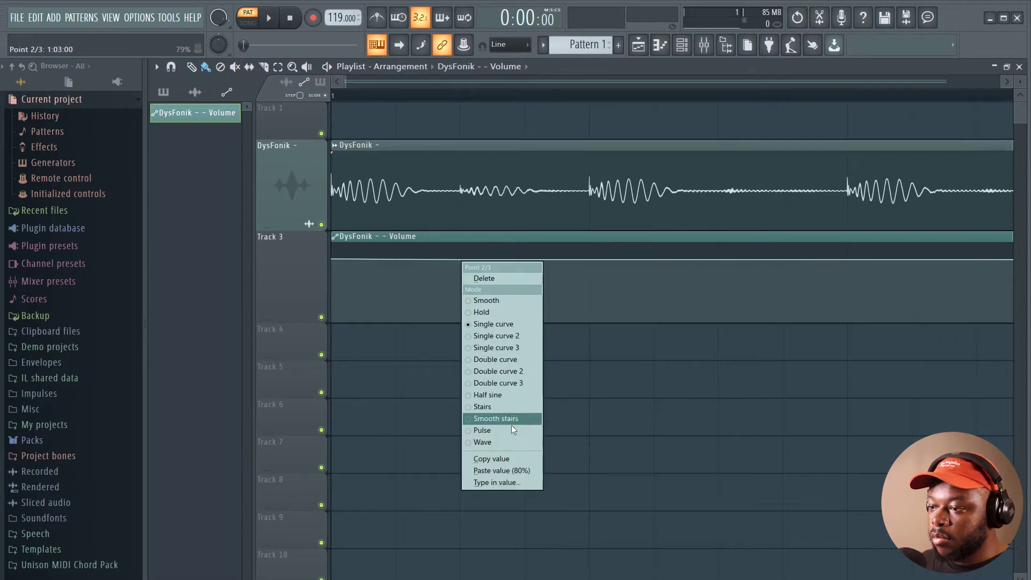
left_click(517, 471)
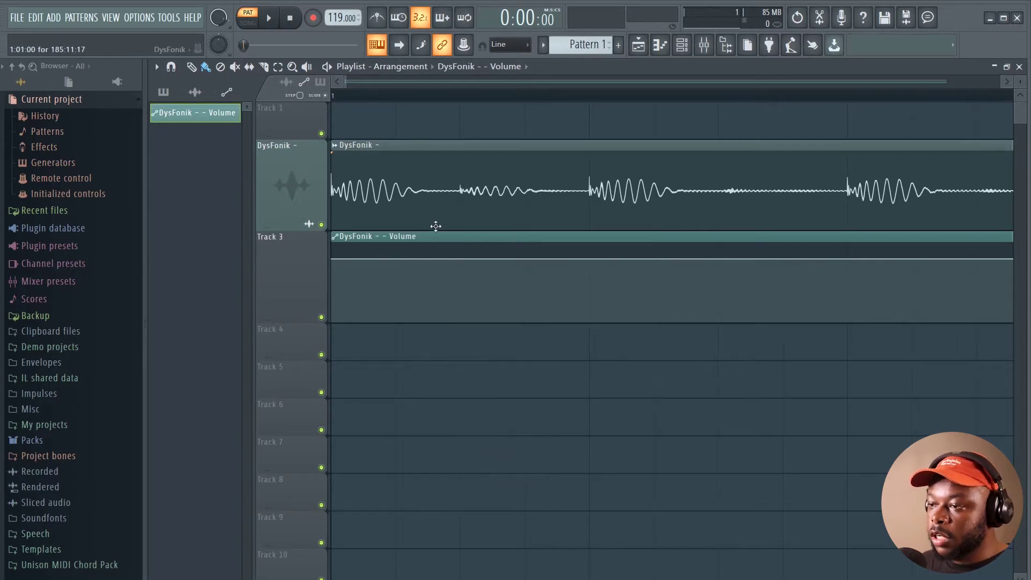
left_click_drag(333, 259, 332, 322)
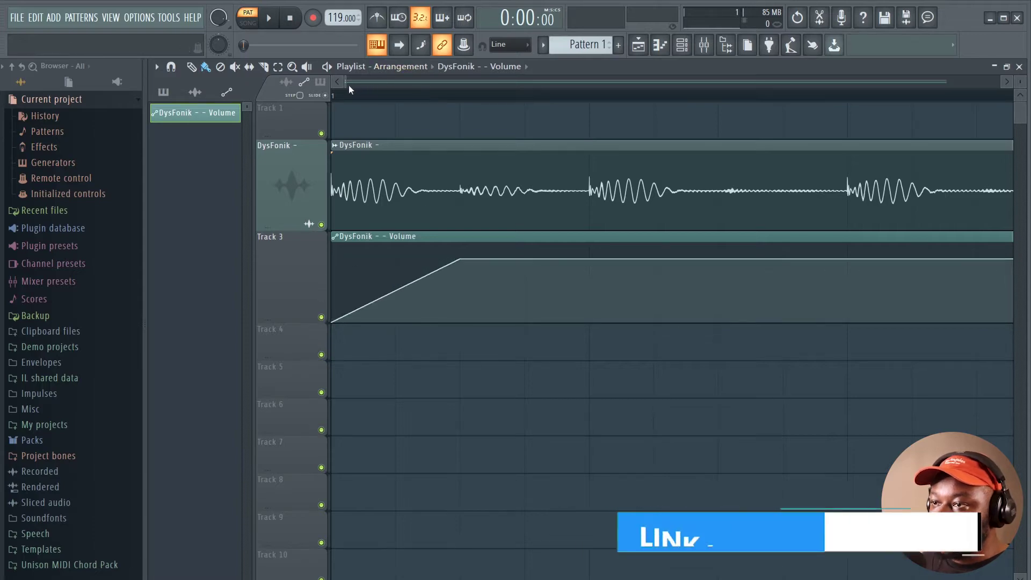
Step: Add an automation point with the pasted 80% value at 182:09:00 and lower the clip's end point to zero for a fade-out
left_click_drag(347, 83, 916, 147)
left_click_drag(944, 96, 437, 352)
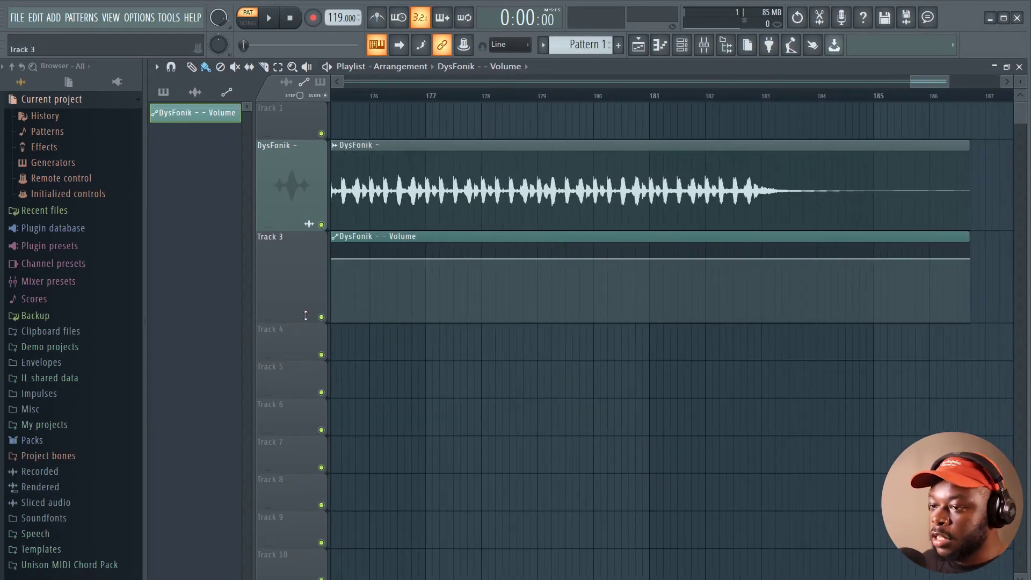
left_click_drag(302, 323, 301, 411)
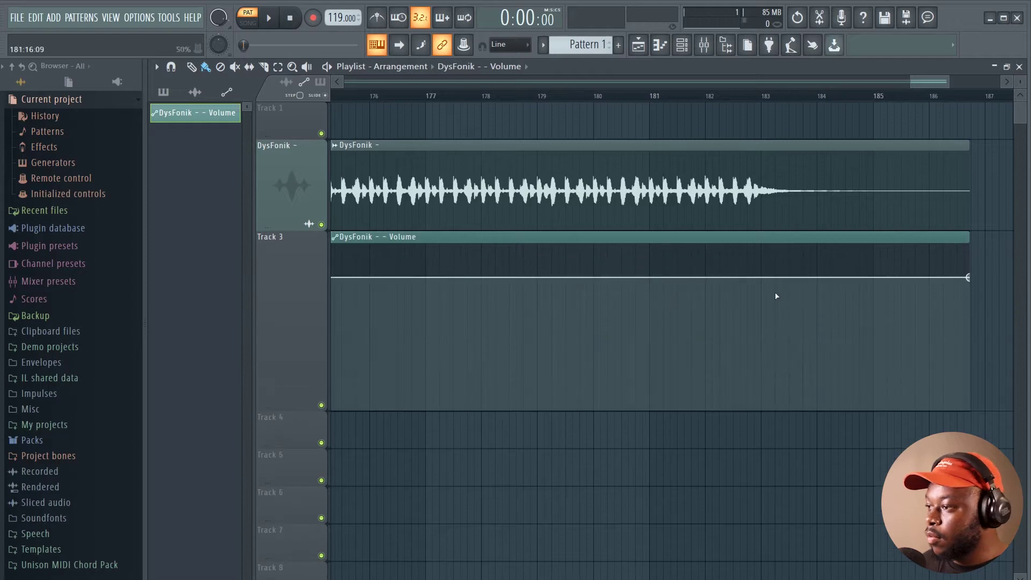
right_click(737, 278)
left_click_drag(969, 277, 975, 410)
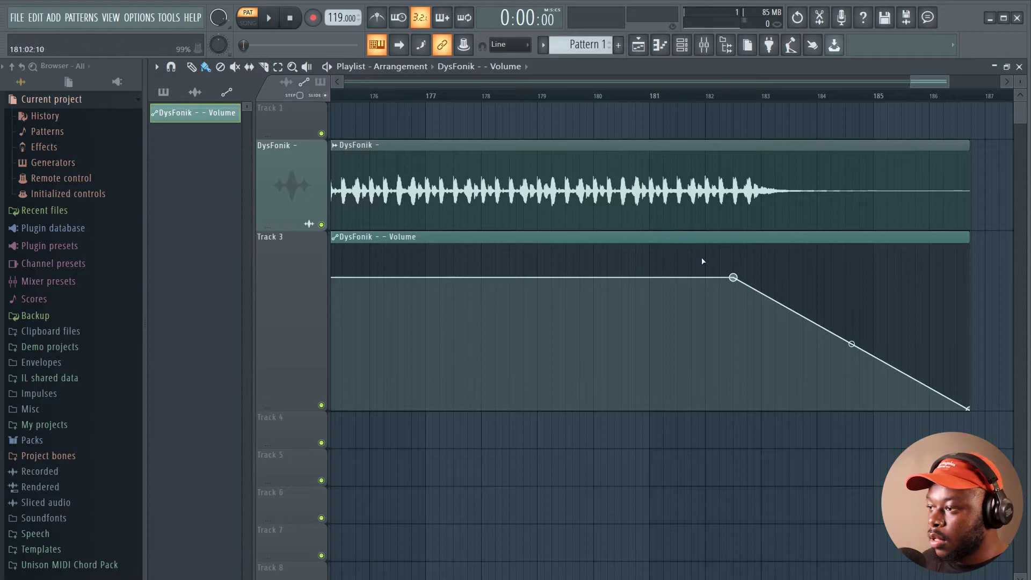
right_click(733, 278)
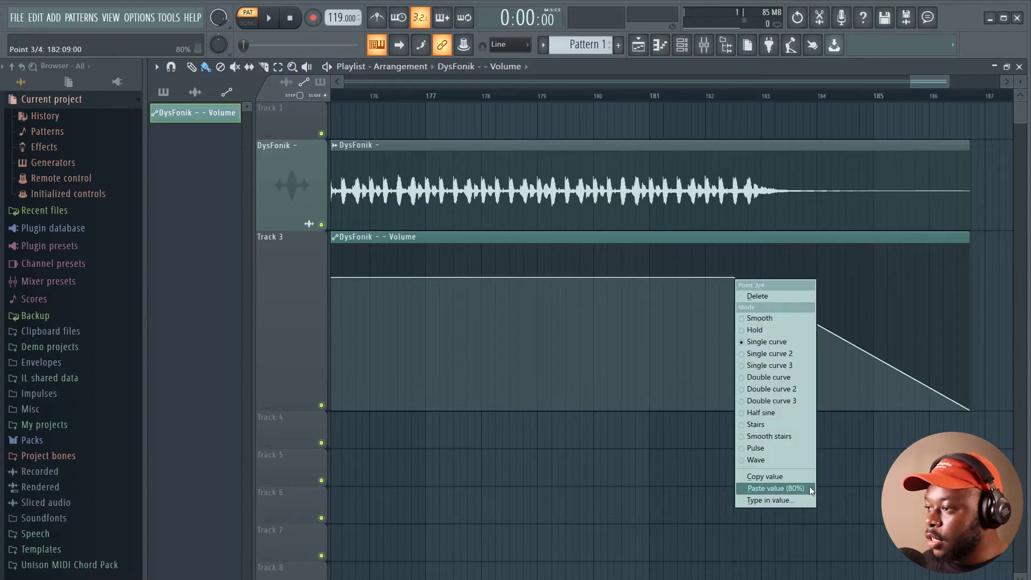
left_click(775, 488)
scroll(639, 100, "down", 3)
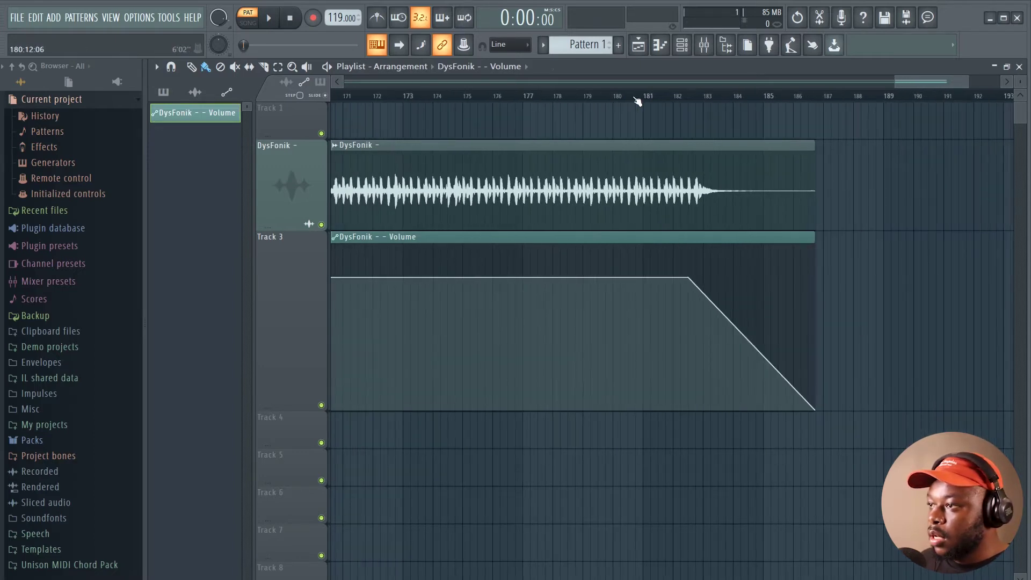
scroll(637, 100, "down", 5)
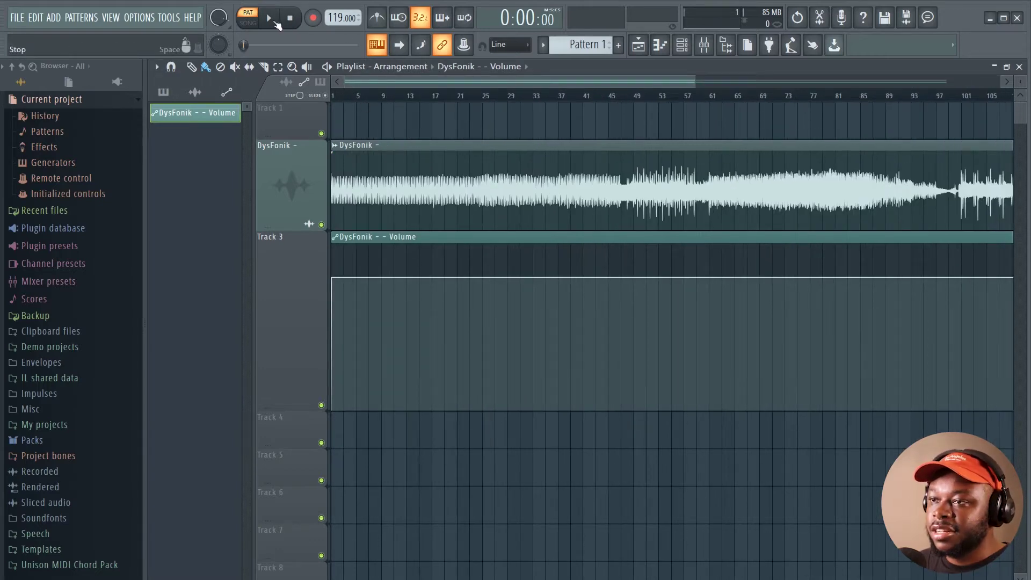
Step: Switch playback to song mode, preview the start of the track, and move the playhead to the fade-out at the end
left_click(249, 20)
left_click(270, 20)
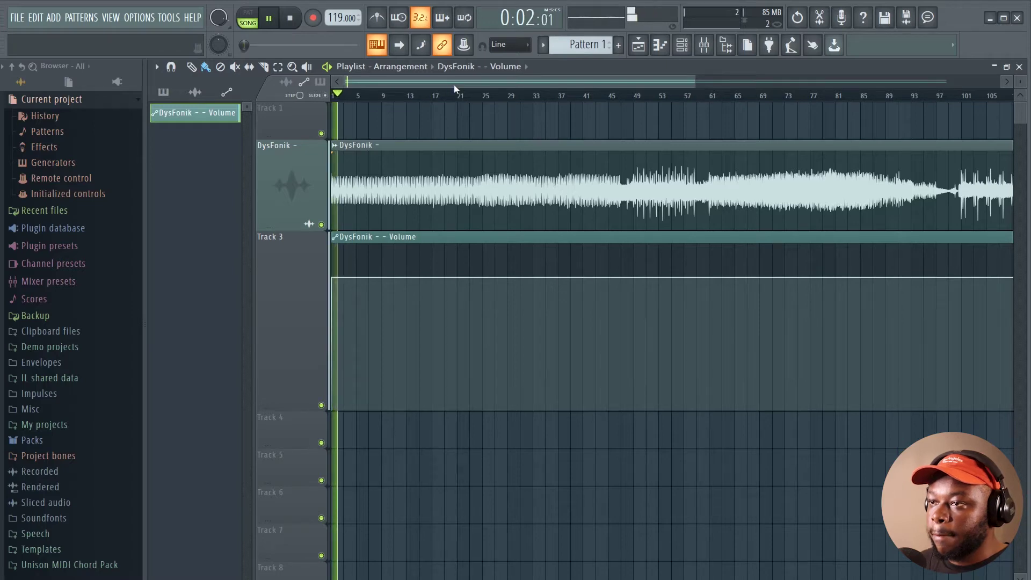
key("space")
left_click_drag(456, 85, 828, 115)
scroll(805, 97, "down", 1)
scroll(805, 98, "up", 5)
scroll(812, 80, "down", 5)
left_click(751, 98)
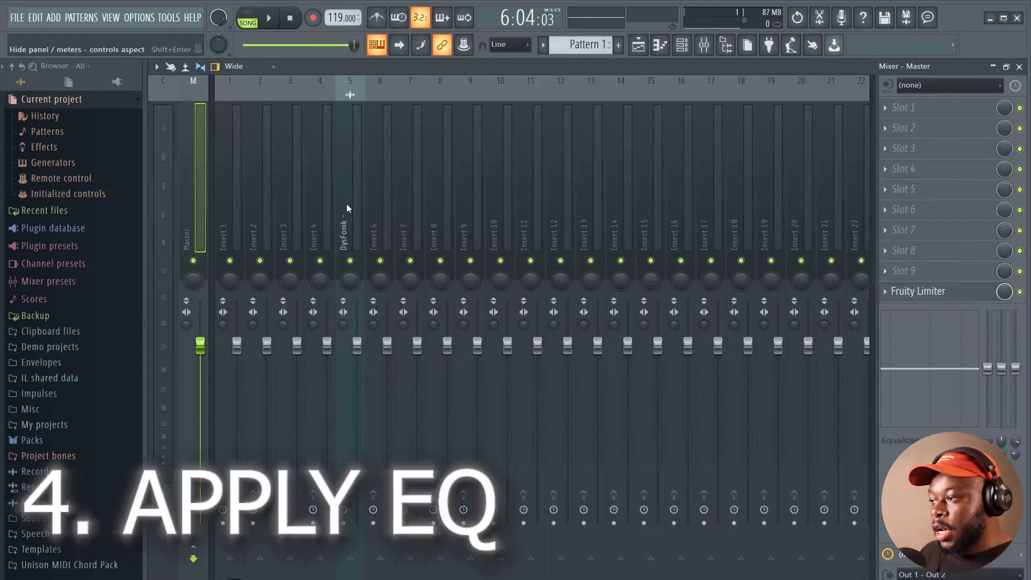
Step: Delete the Fruity Limiter from slot 10 of the master channel
left_click(886, 290)
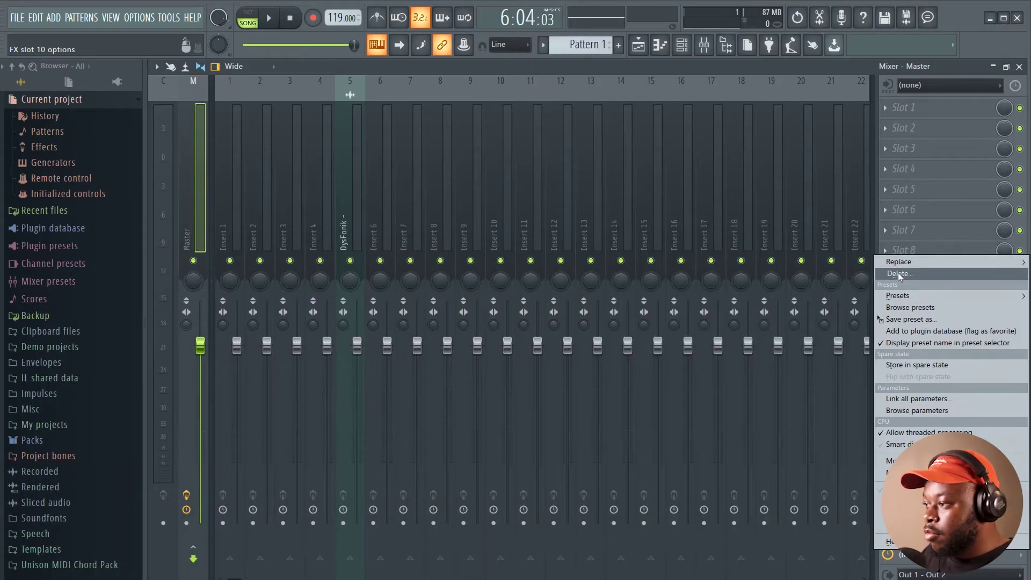
left_click(898, 273)
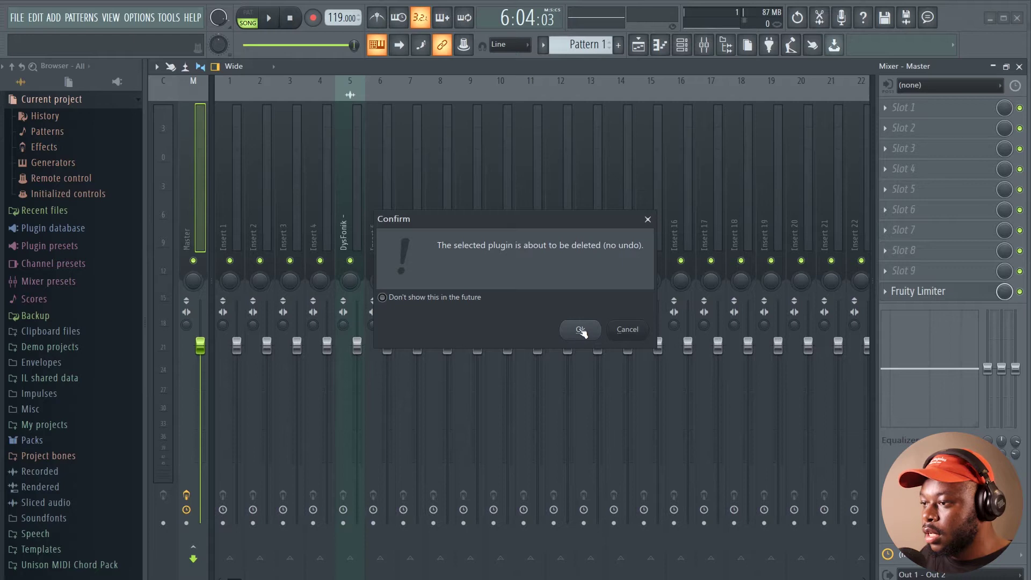
left_click(580, 330)
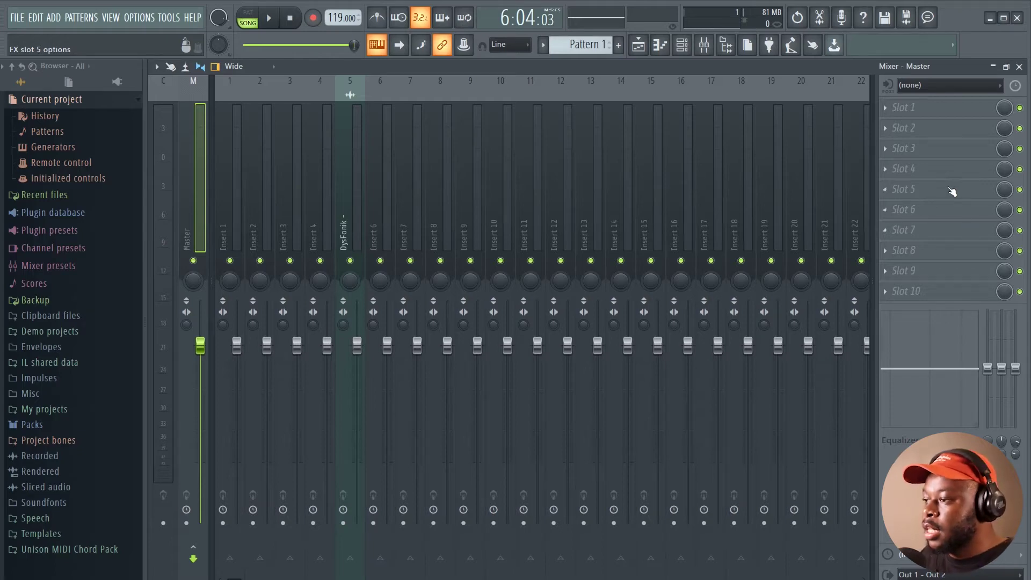
Step: Load Youlean Loudness Meter 2 into slot 10 and SPAN into slot 9 of the master channel
left_click(912, 291)
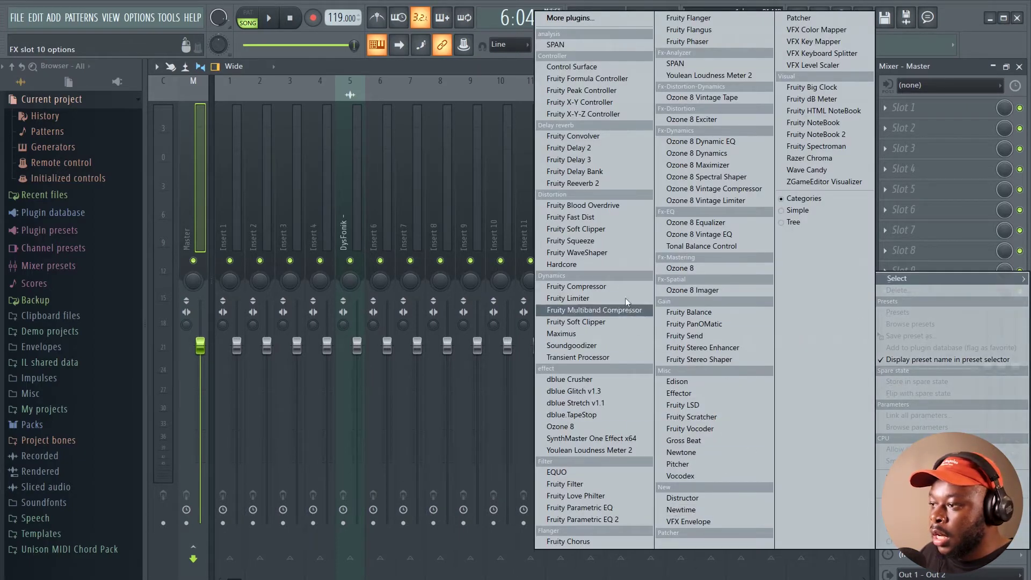
left_click(617, 449)
left_click_drag(660, 433, 553, 268)
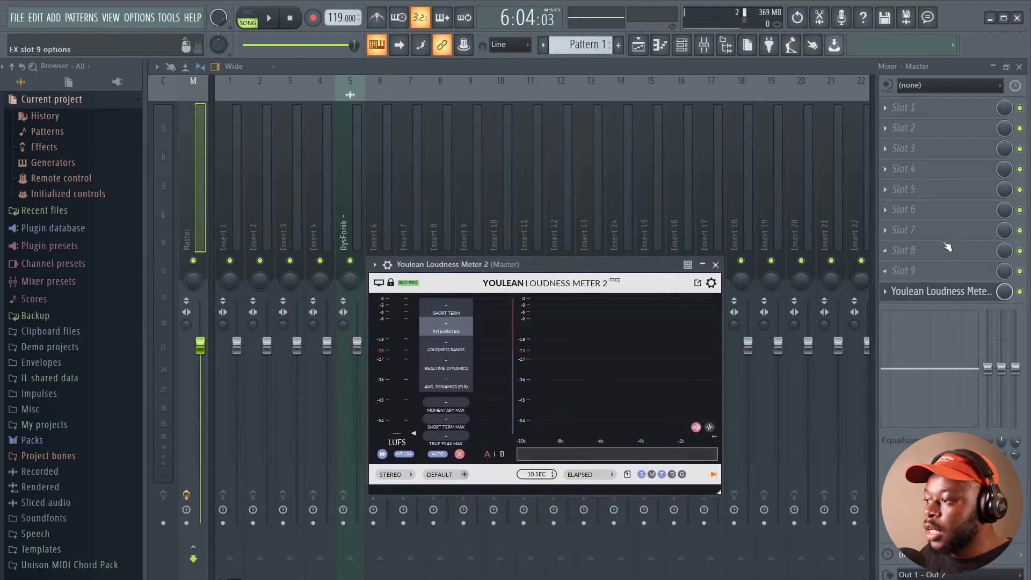
left_click(914, 270)
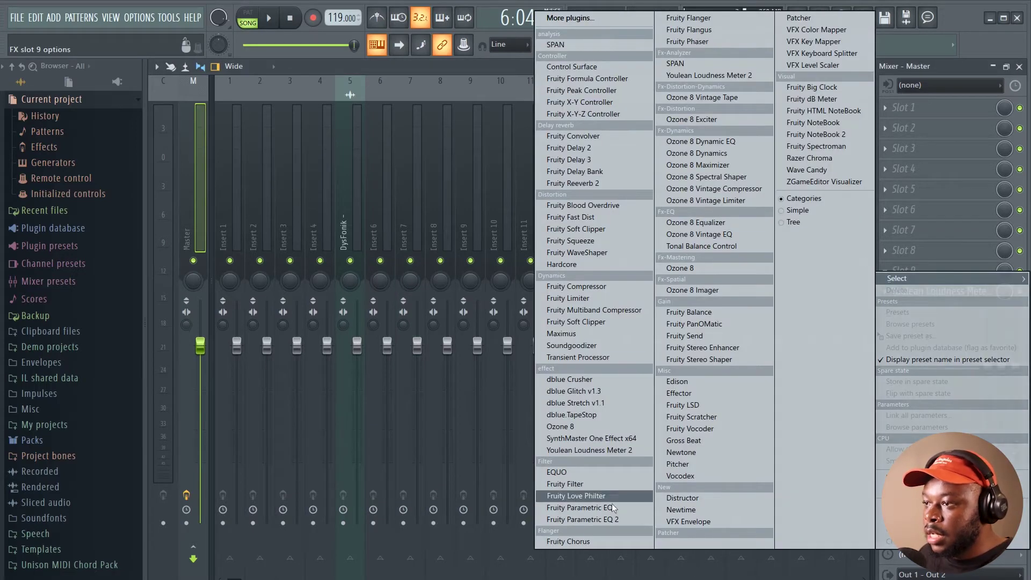
left_click(556, 45)
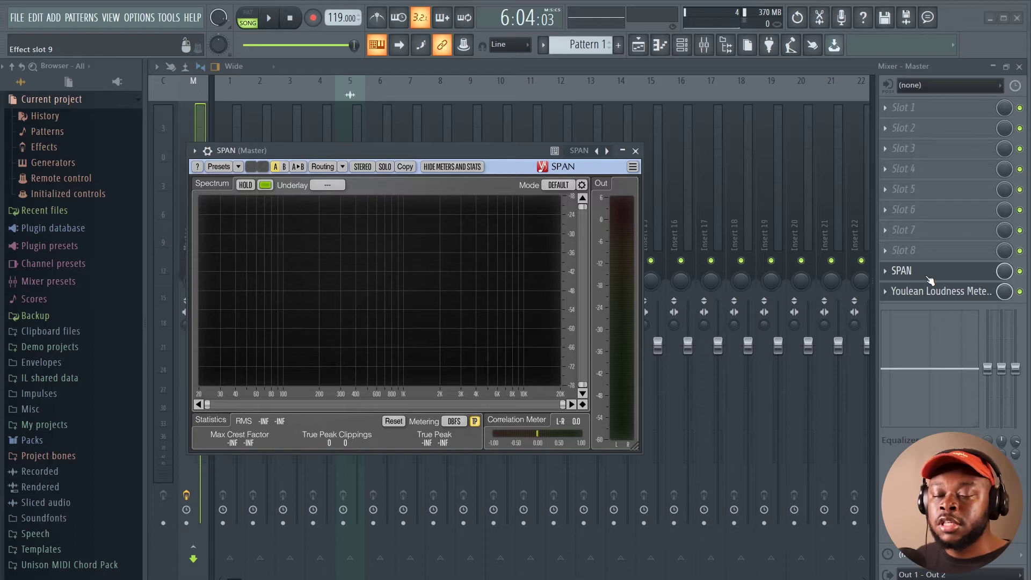
left_click_drag(521, 149, 572, 157)
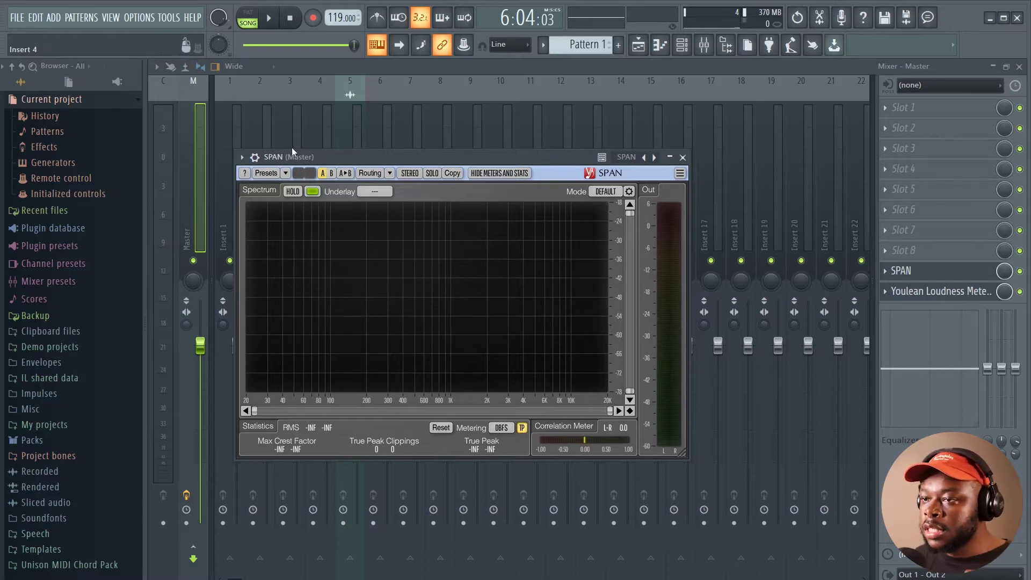
Step: Review the Youlean Loudness Meter 2 and SPAN windows on the master channel, and close them
left_click(952, 296)
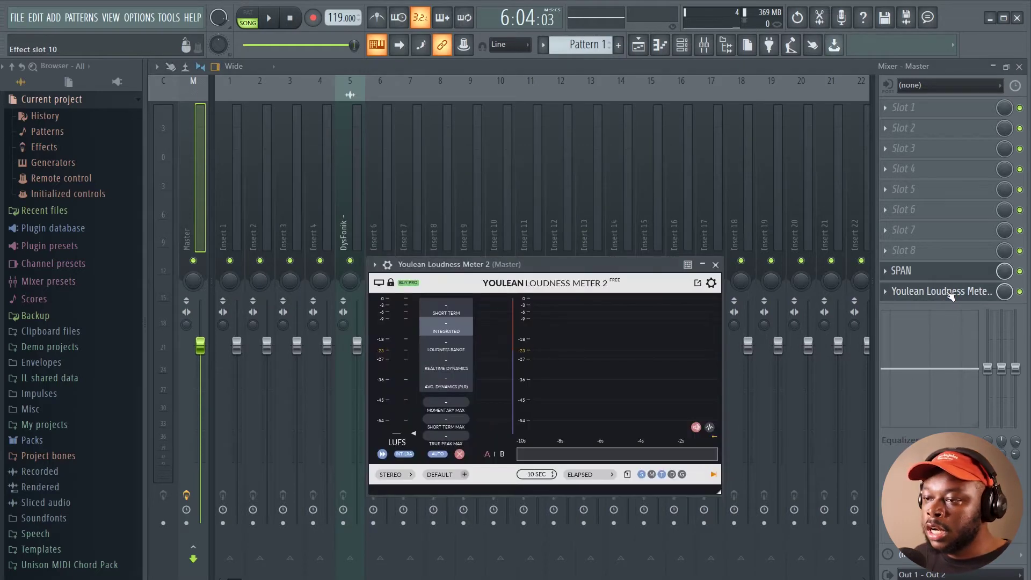
left_click_drag(596, 245, 573, 113)
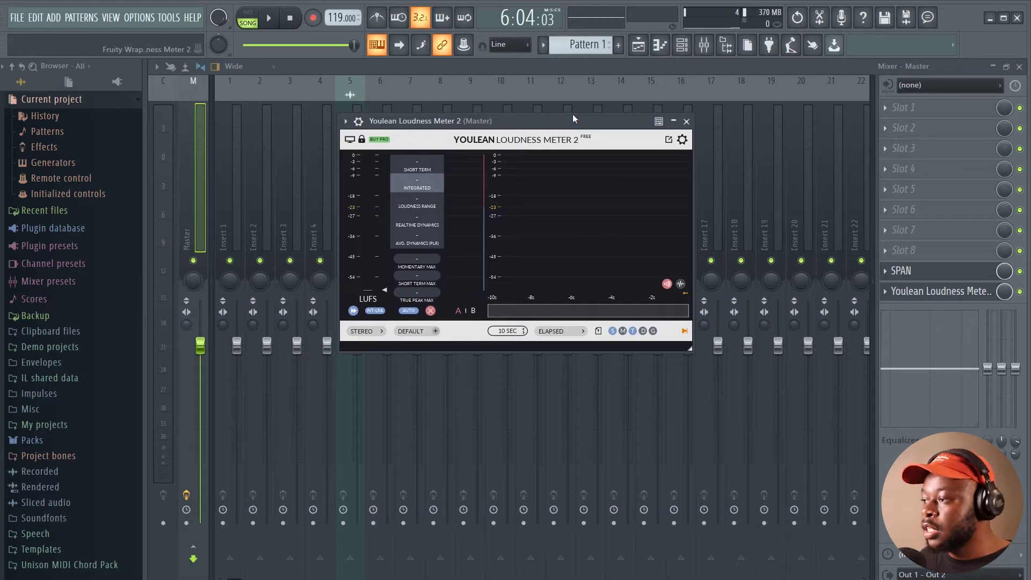
left_click(898, 272)
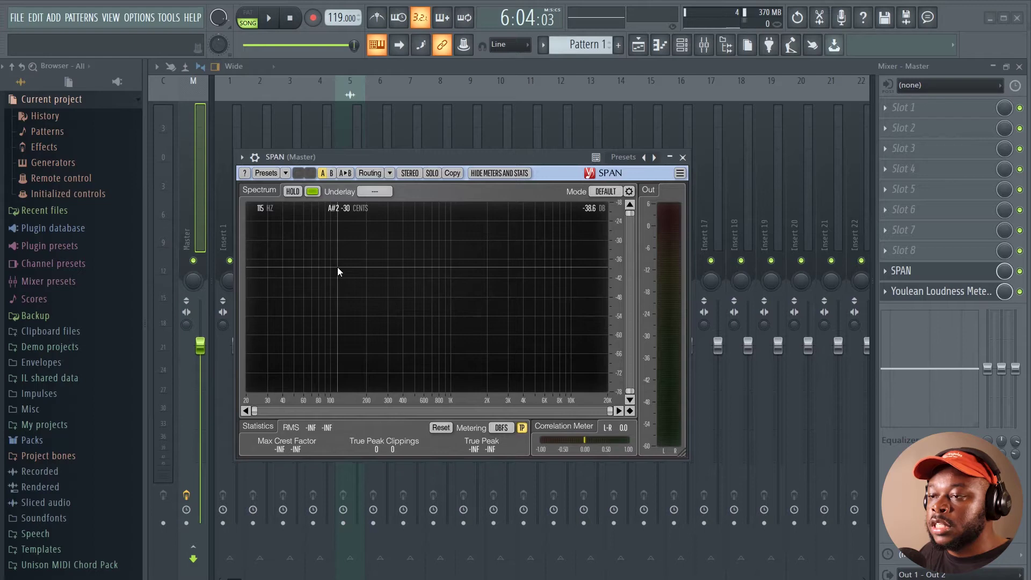
left_click(682, 157)
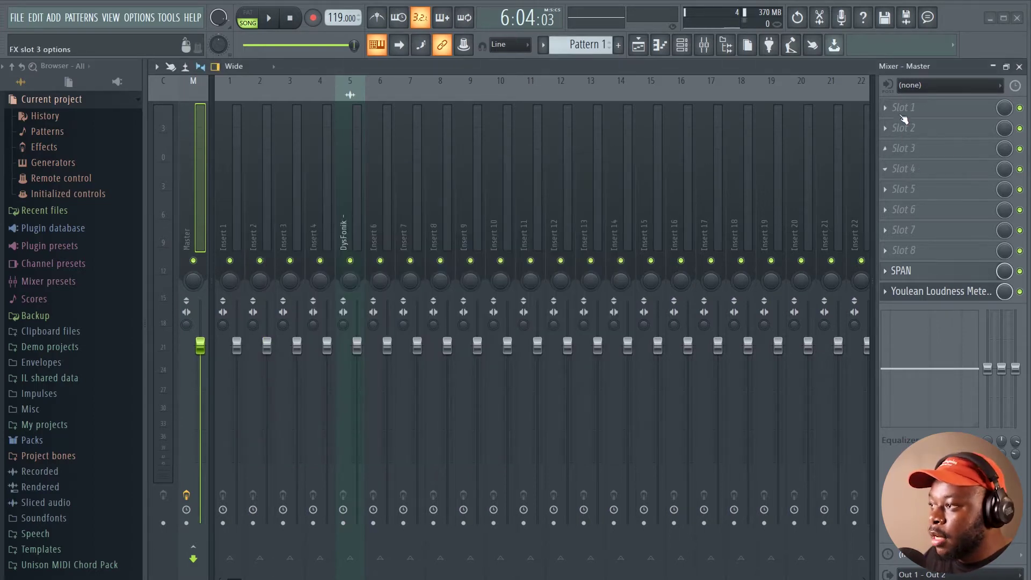
Step: Load Fruity Parametric EQ 2 into slot 1 of the master channel and apply its 20Hz + 18kHz cut preset
left_click(928, 108)
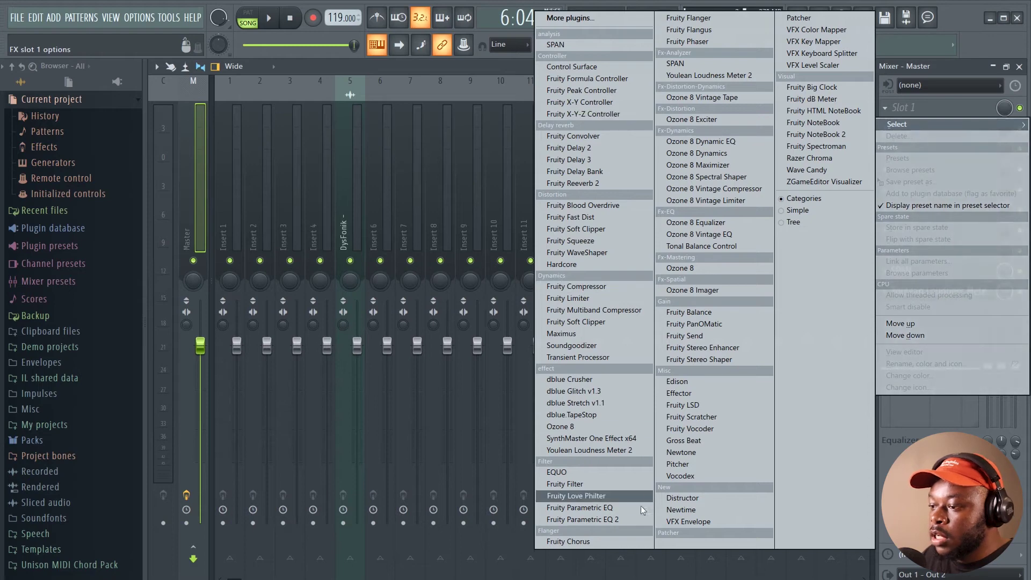
left_click(618, 521)
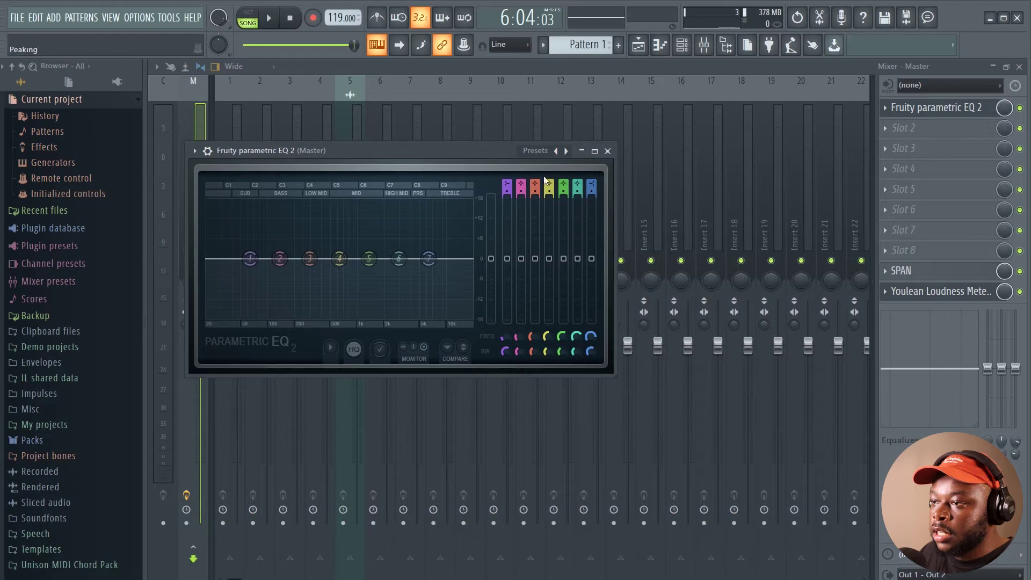
left_click(563, 151)
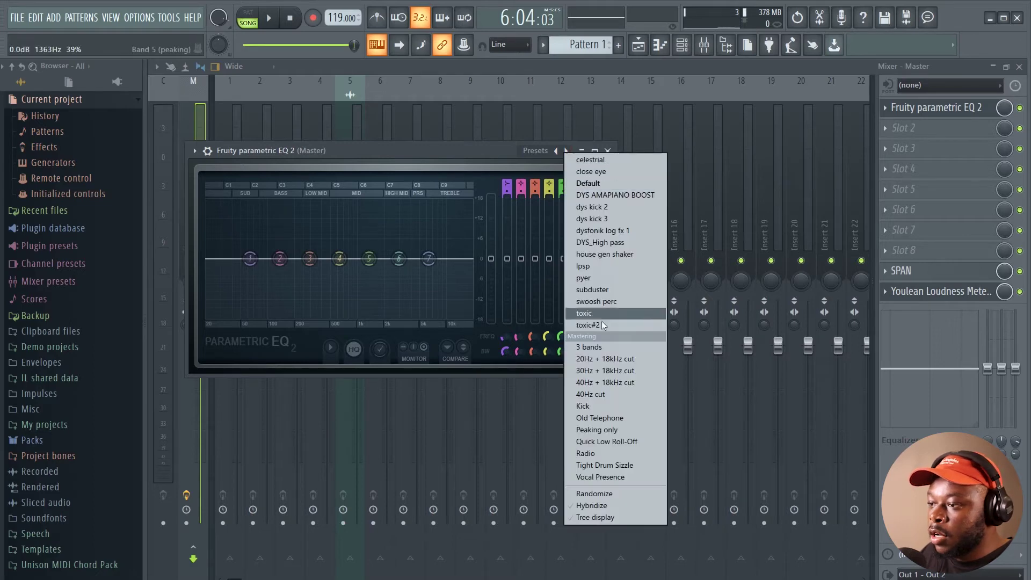
left_click(611, 359)
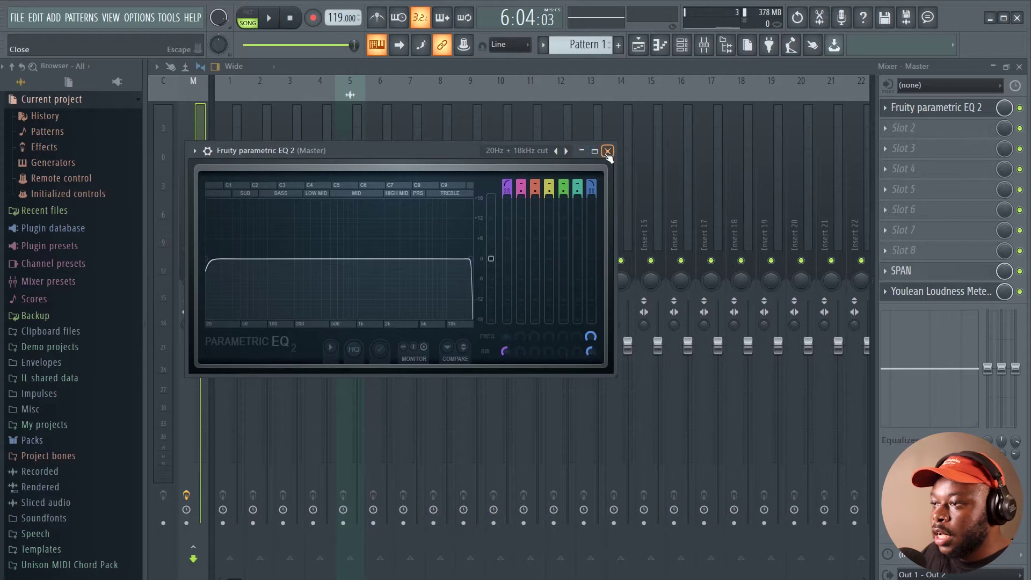
left_click(607, 151)
Step: Load a second Fruity Parametric EQ 2 into slot 3 of the master channel and move its window aside
left_click(925, 149)
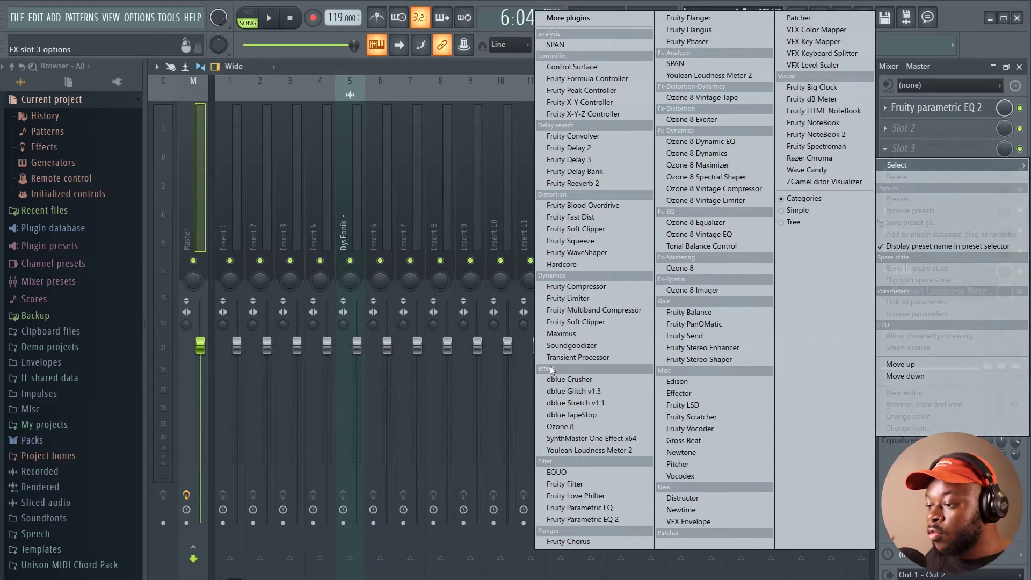
left_click(601, 520)
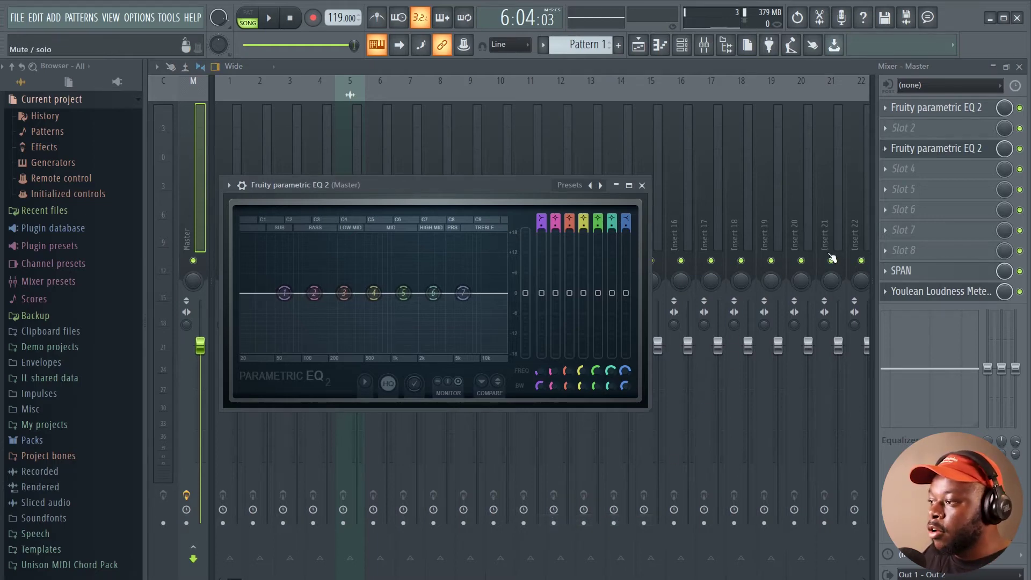
left_click_drag(486, 188, 714, 135)
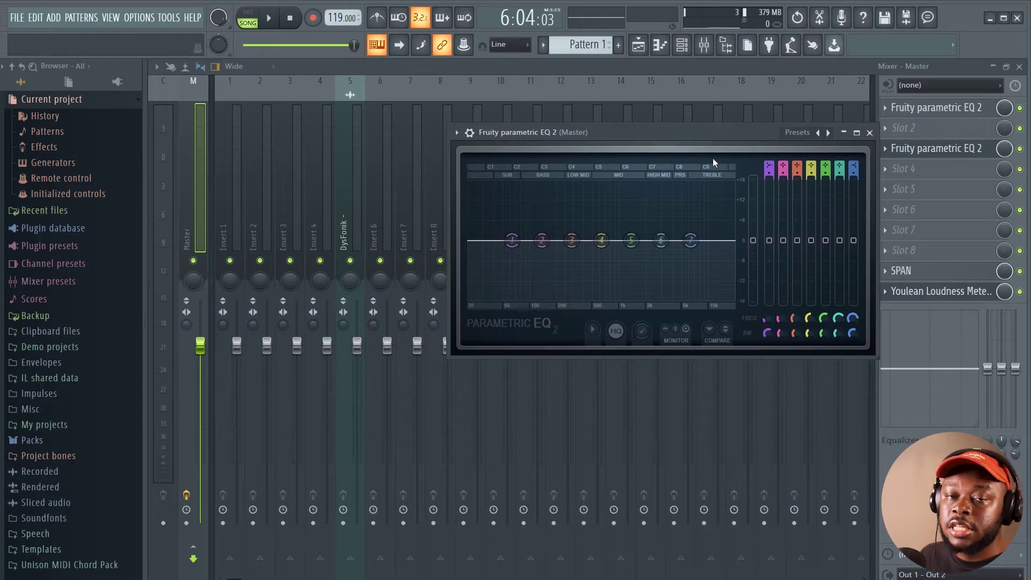
Step: Open SPAN on the master channel, move its window aside, and lower the main volume to roughly half
left_click(920, 270)
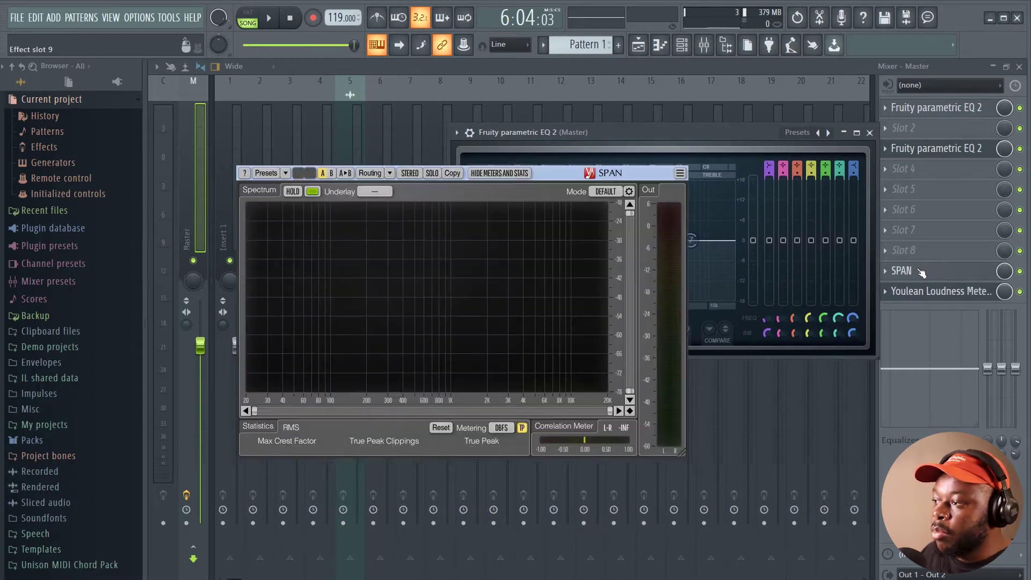
left_click_drag(488, 156, 459, 126)
left_click_drag(354, 45, 297, 45)
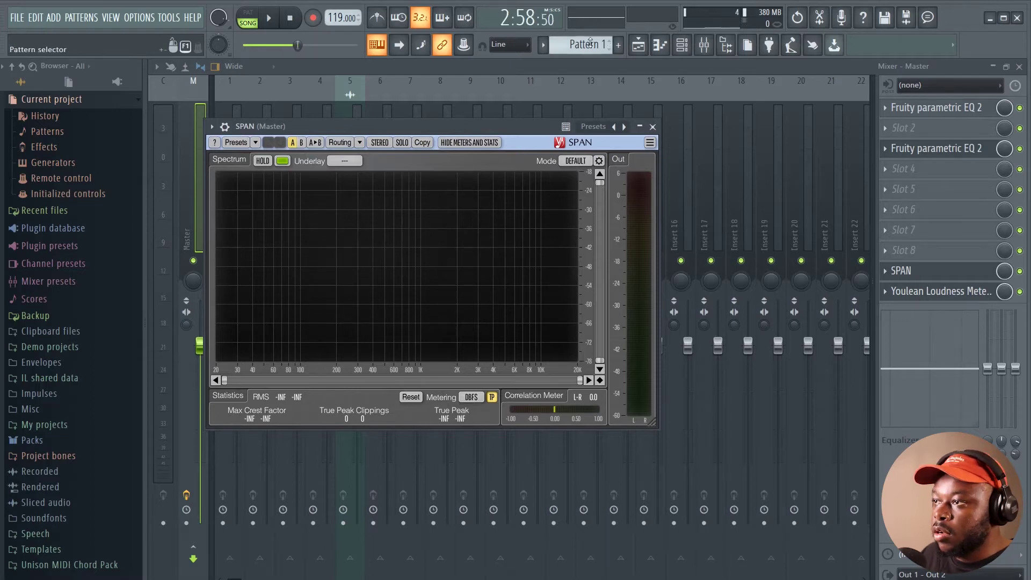
Step: Select bars 69 to 97 of the song in the Playlist as the playback range
left_click(638, 46)
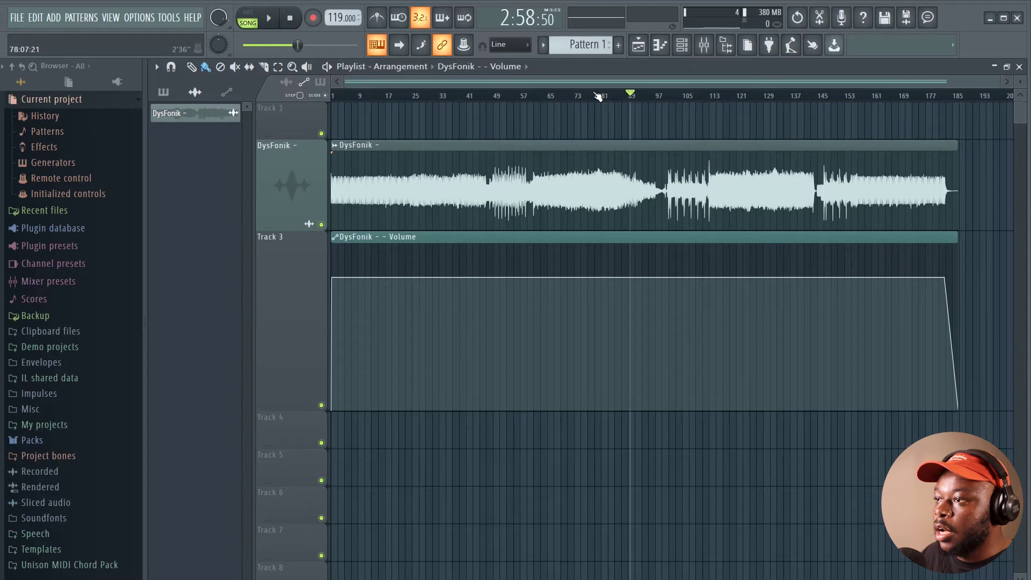
scroll(599, 97, "up", 5)
left_click(439, 97)
left_click_drag(518, 96, 754, 99)
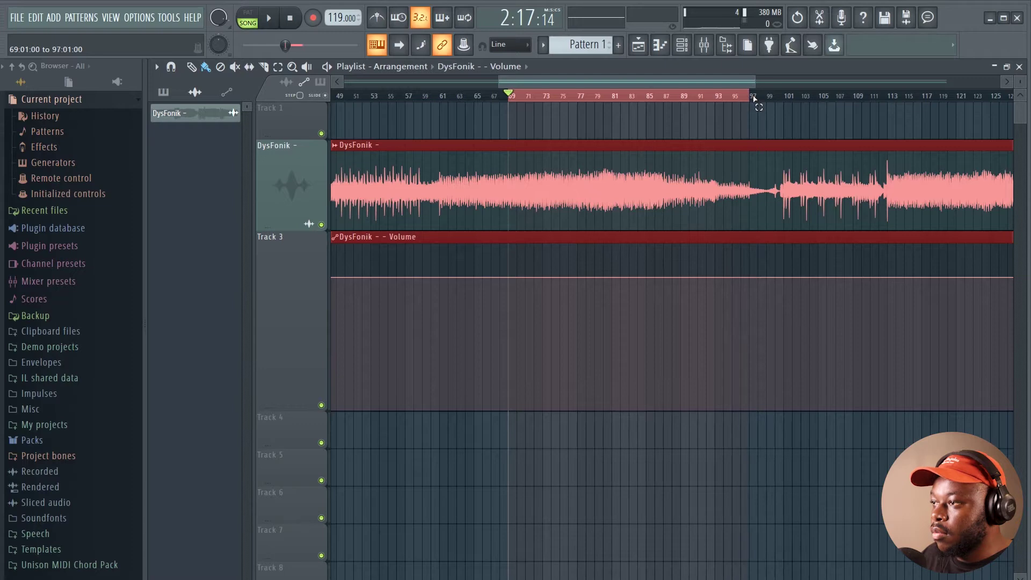
Step: Play the selected range, hold SPAN's spectrum in the mixer to examine its frequency peaks, and stop playback
key("space")
key("F9")
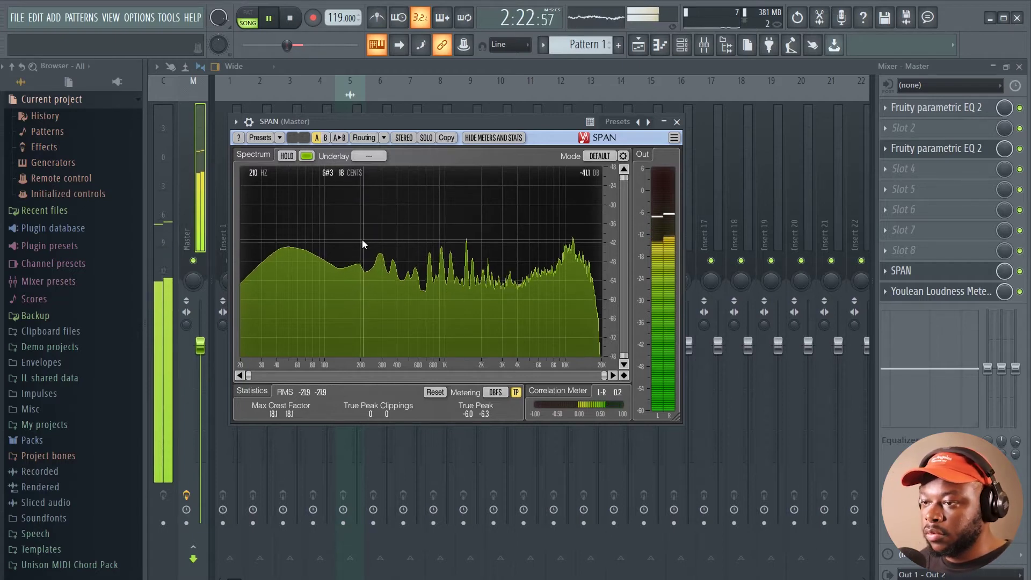
left_click(288, 156)
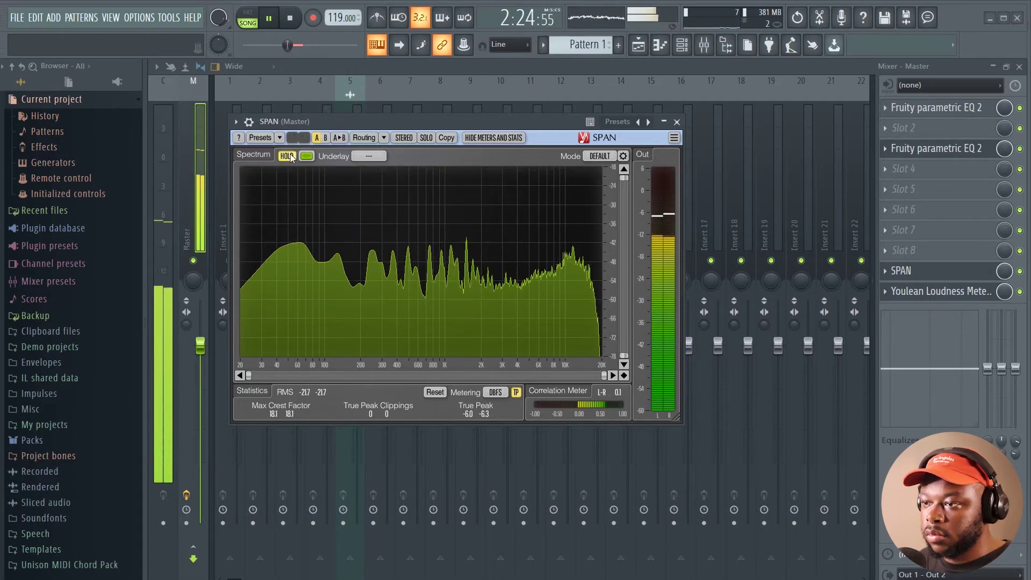
key("space")
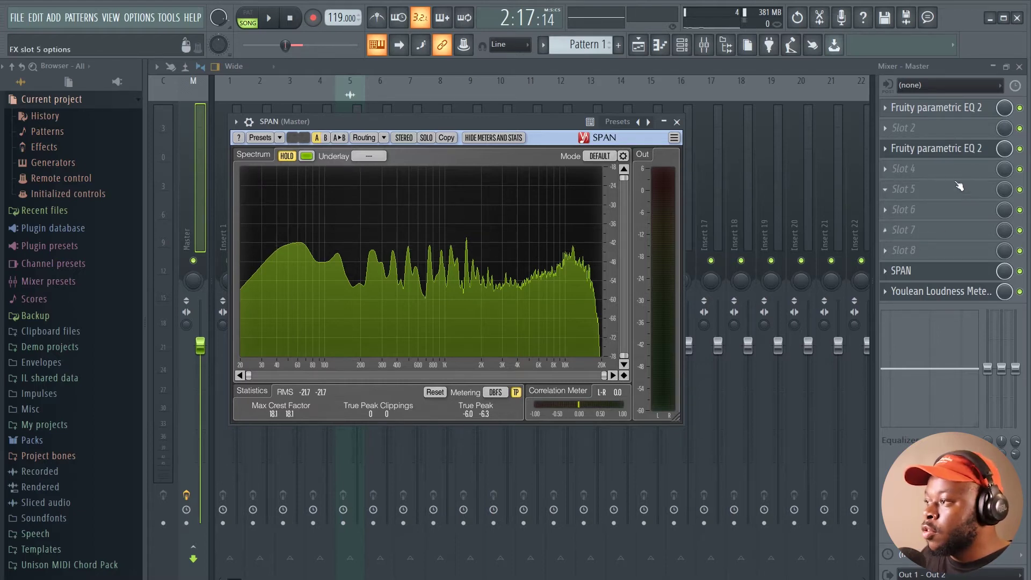
Step: In the slot 3 EQ, shift bands 1 and 3 lower and cut band 2 by 2.3 dB at 60 Hz with a narrow bandwidth during playback
left_click(949, 151)
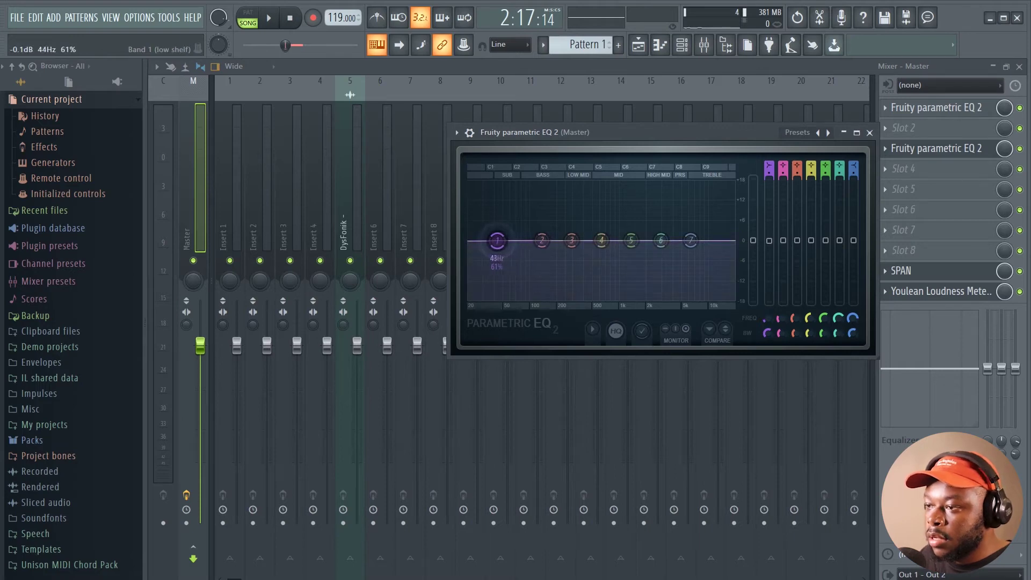
left_click_drag(486, 240, 477, 240)
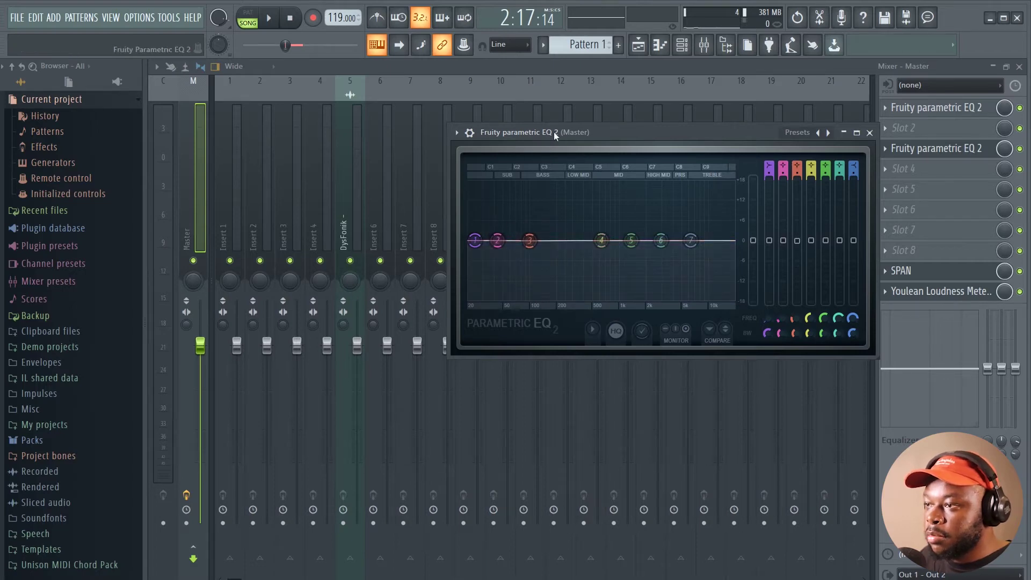
key("space")
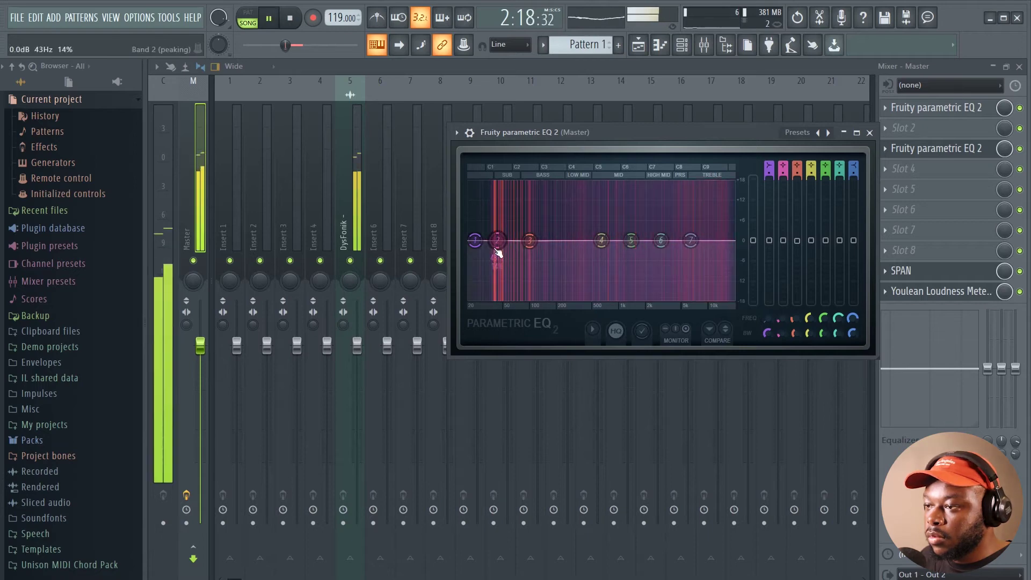
scroll(496, 246, "down", 6)
left_click_drag(496, 242, 510, 248)
scroll(511, 249, "down", 5)
scroll(511, 249, "down", 4)
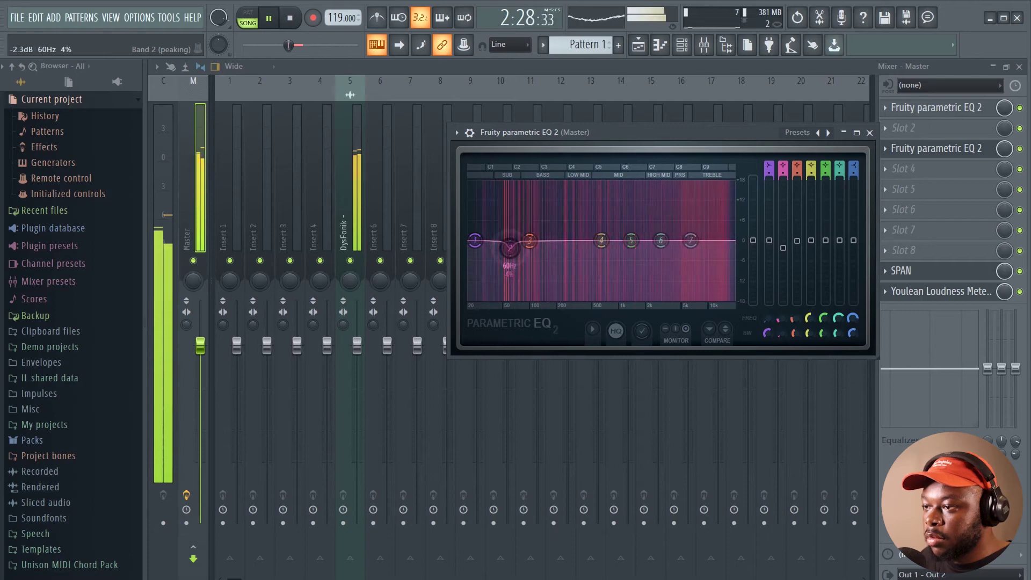
scroll(511, 248, "up", 3)
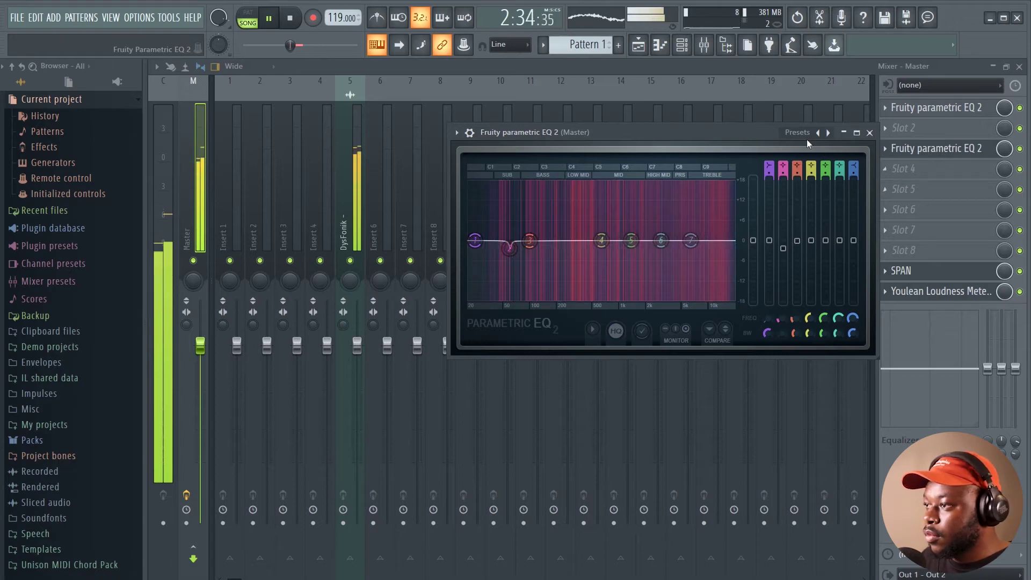
key("space")
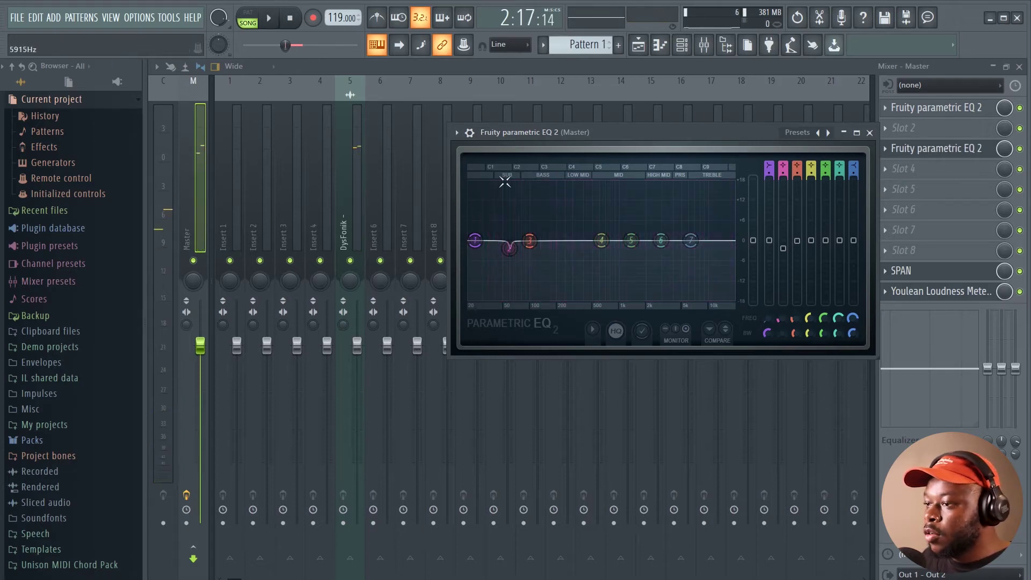
Step: Replay the range with SPAN open and hold its spectrum to examine the peaks after the 60 Hz cut
left_click(917, 272)
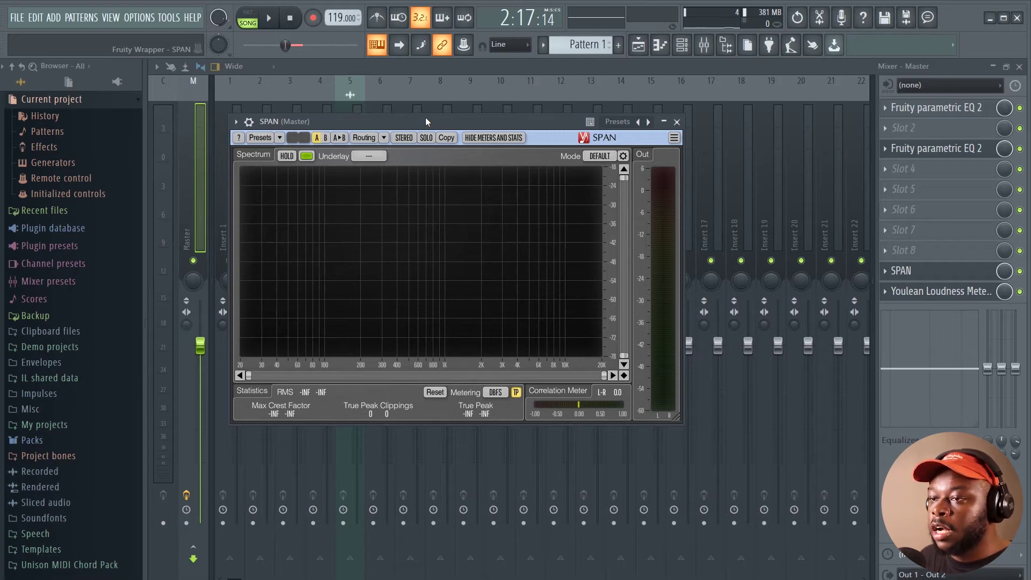
key("space")
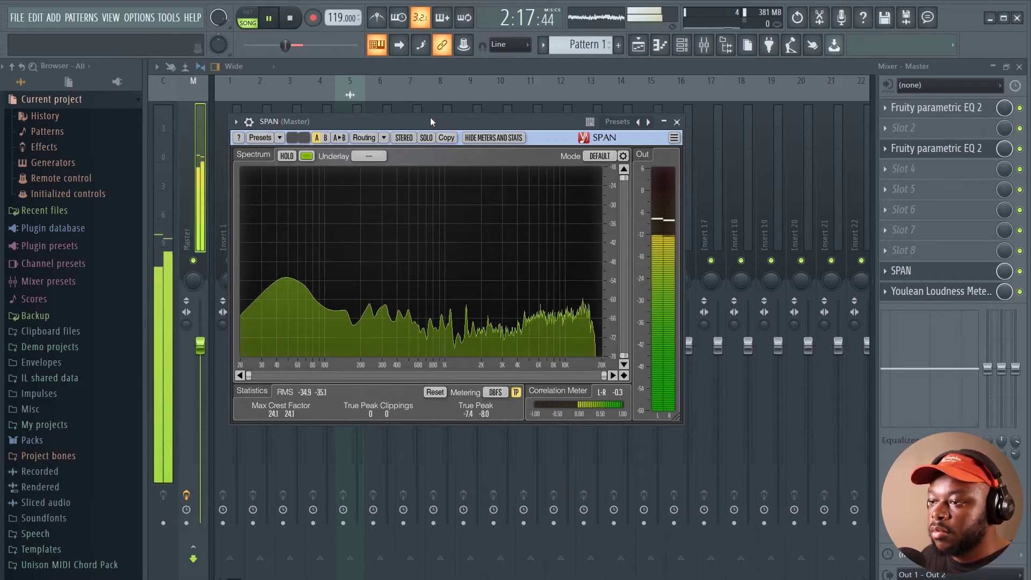
key("space")
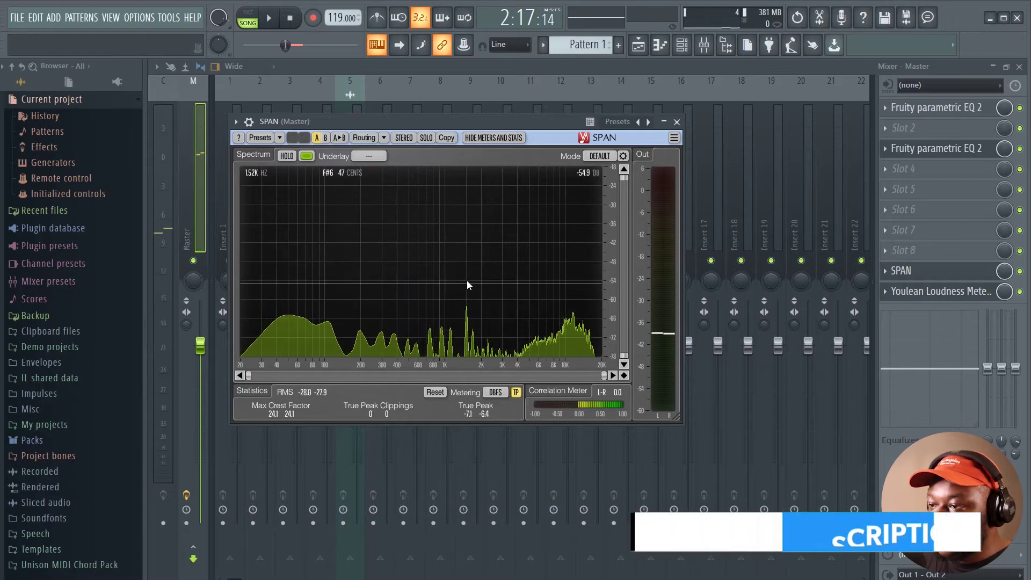
key("space")
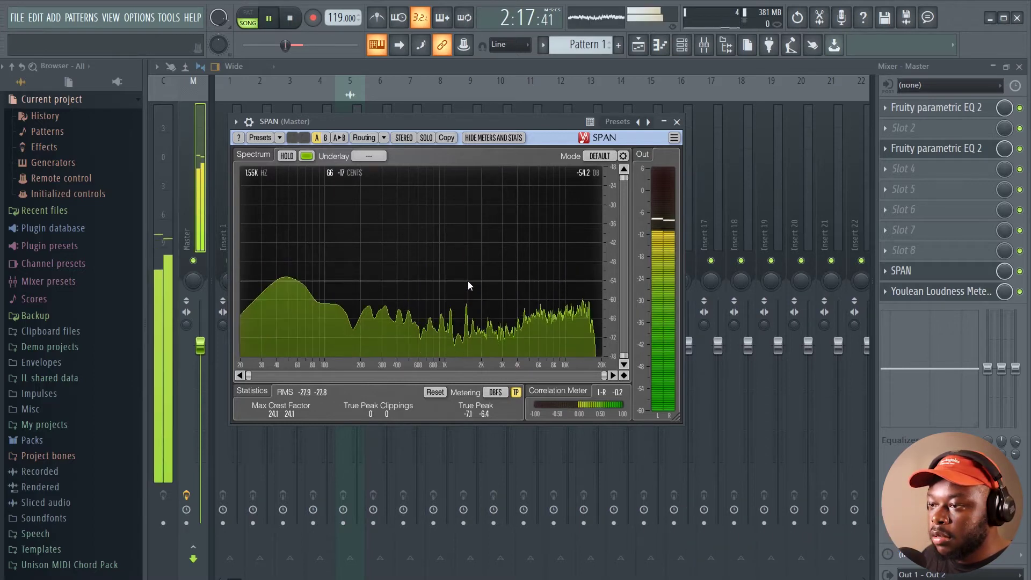
left_click(287, 156)
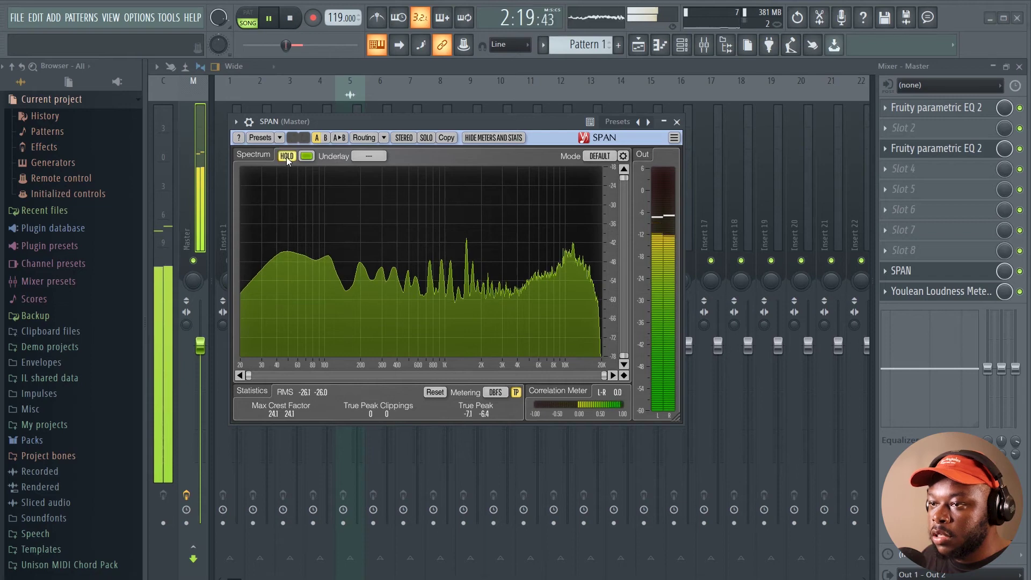
key("space")
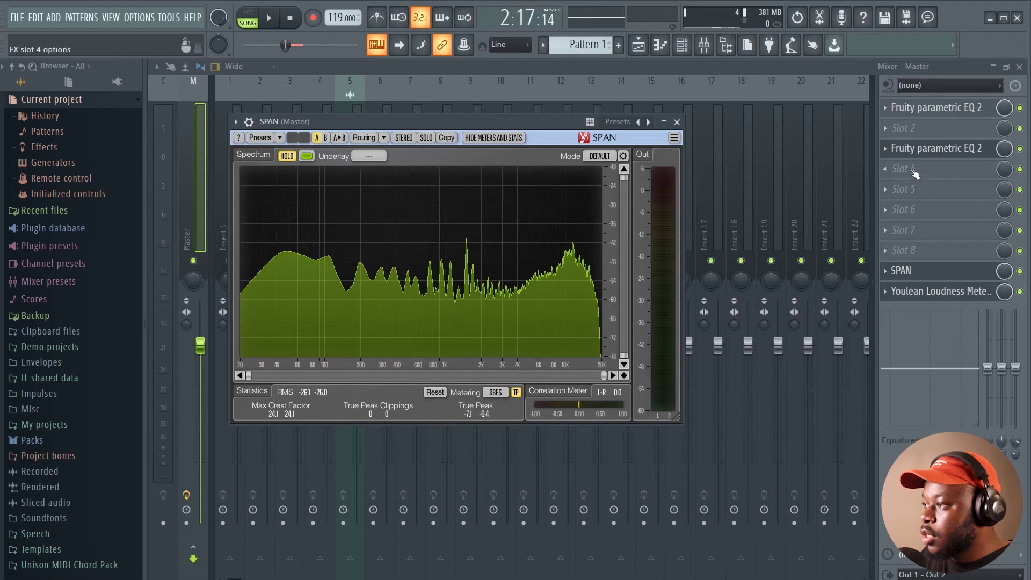
Step: In the slot 3 EQ, make a small narrow cut with band 5 at about 1.5 kHz
left_click(943, 150)
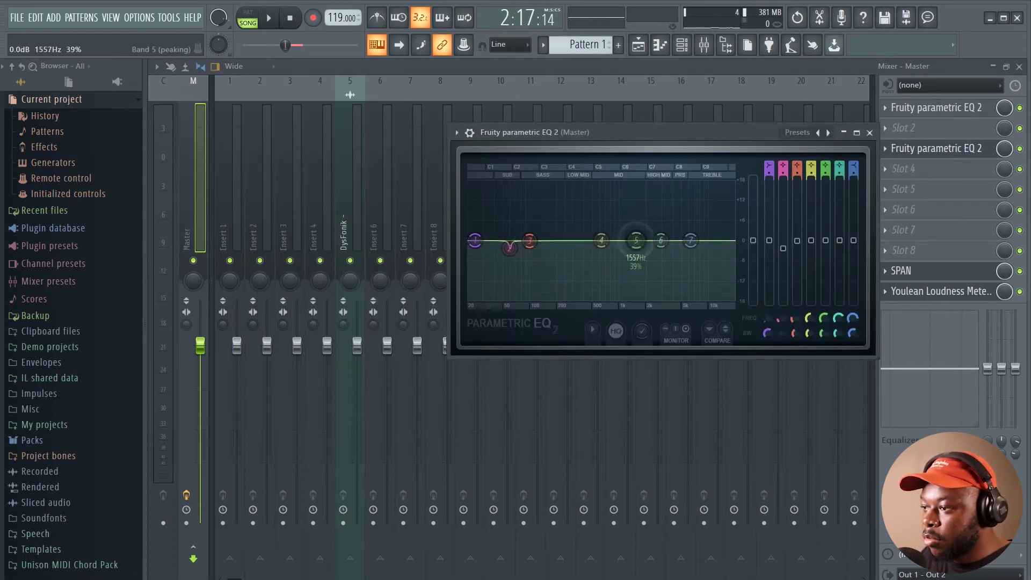
left_click_drag(636, 240, 640, 250)
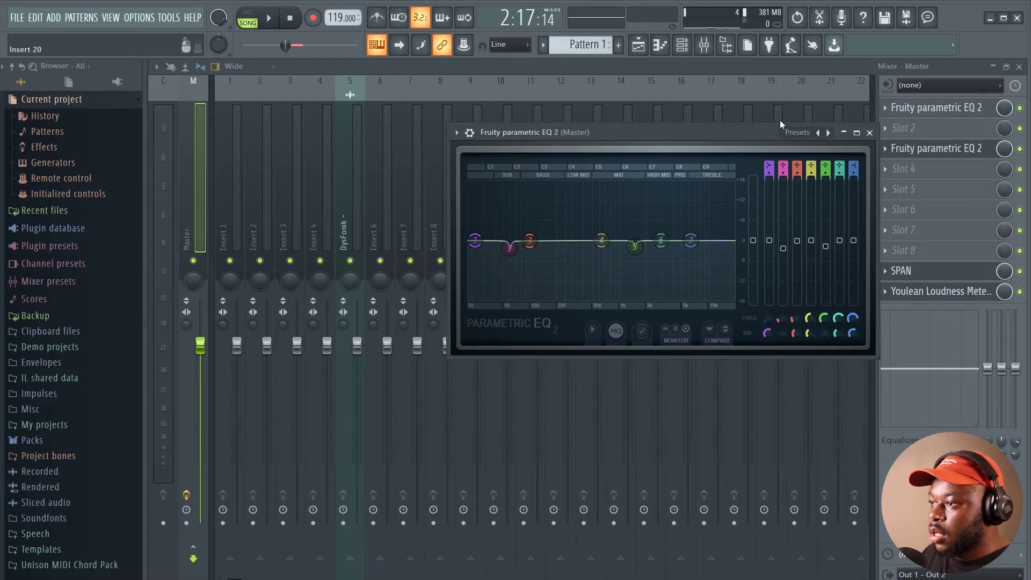
left_click_drag(635, 246, 635, 249)
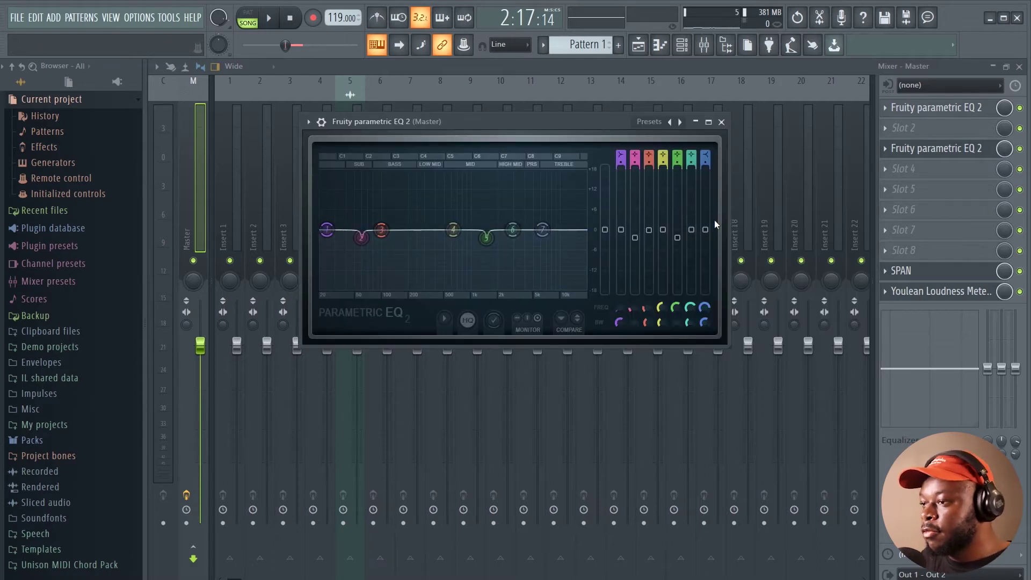
Step: Play the range and hold SPAN's spectrum to check the balance after the band 5 cut
left_click(953, 279)
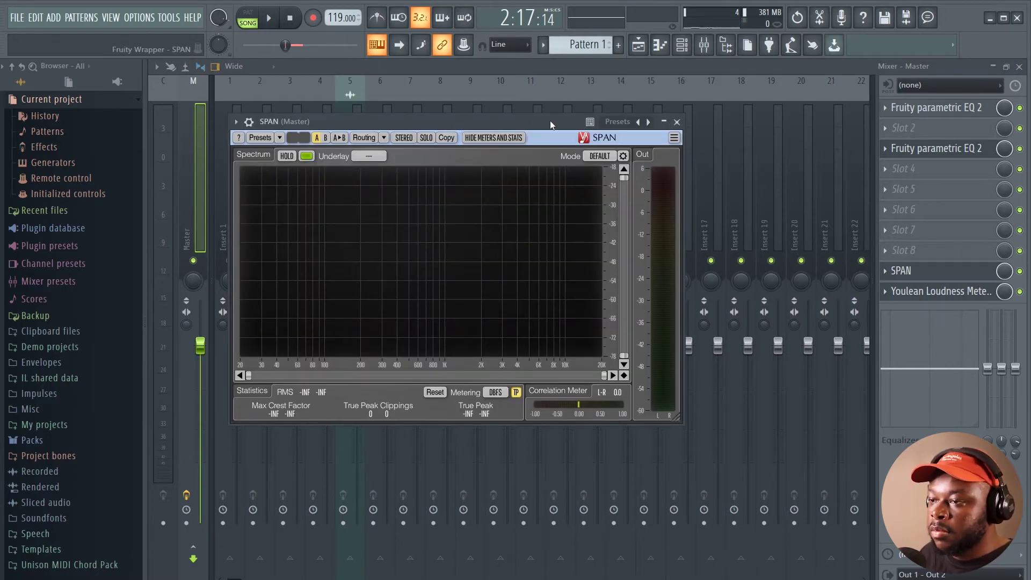
key("space")
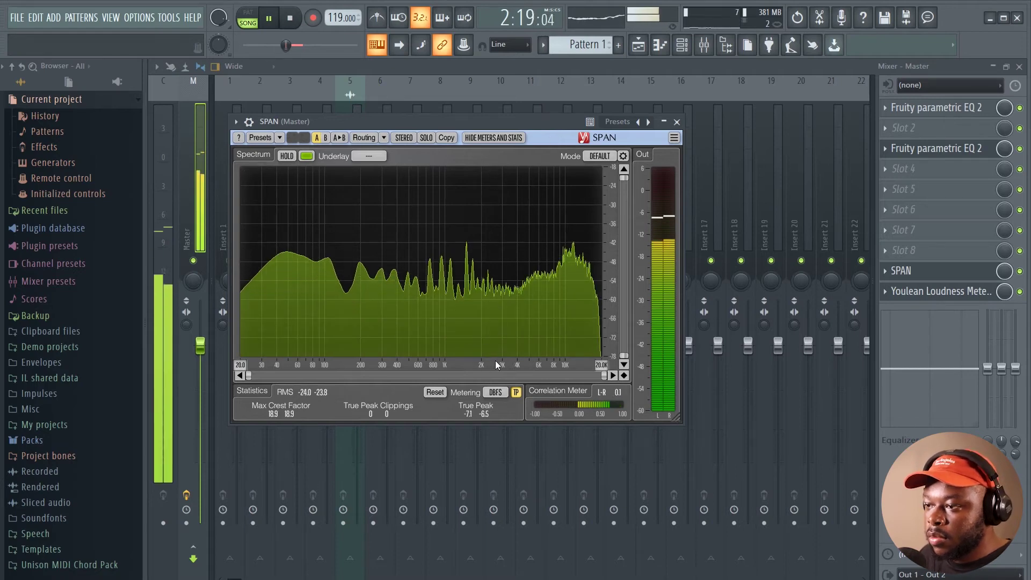
left_click(286, 157)
key("space")
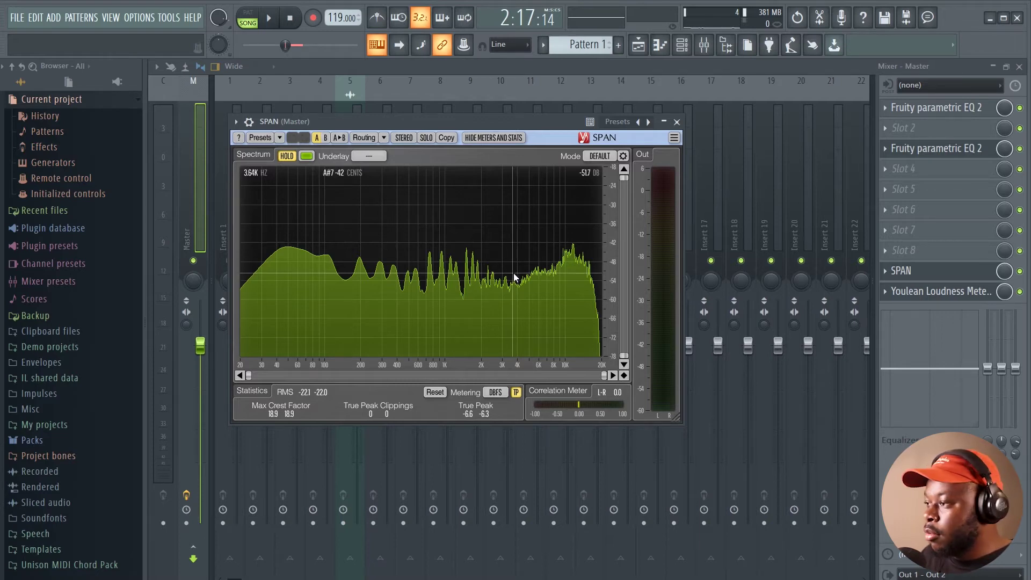
Step: In the slot 3 EQ, shift band 7 higher, boost band 6 slightly at about 4068 Hz with 14% bandwidth, and close the EQ
left_click(943, 148)
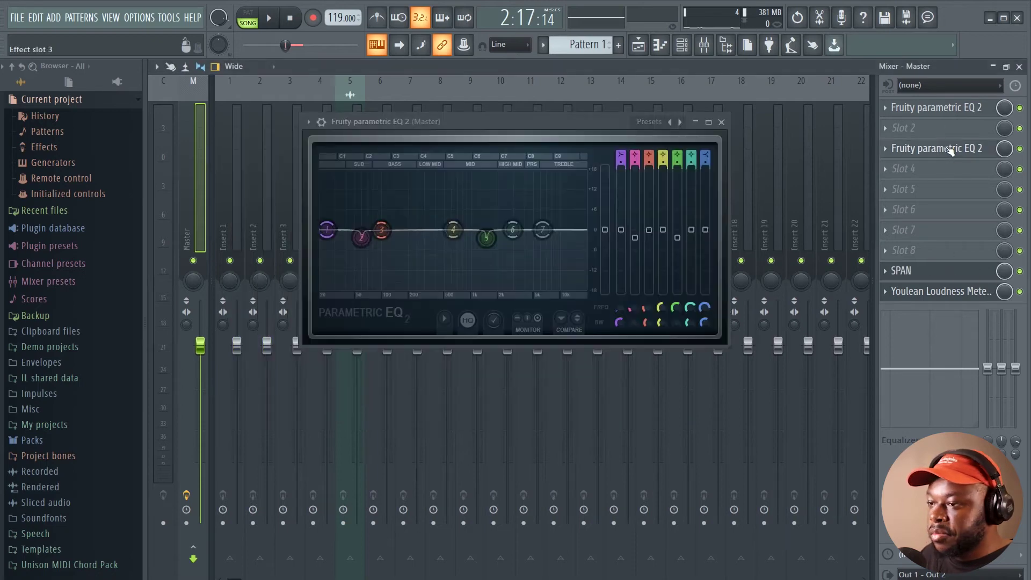
left_click_drag(538, 237, 559, 230)
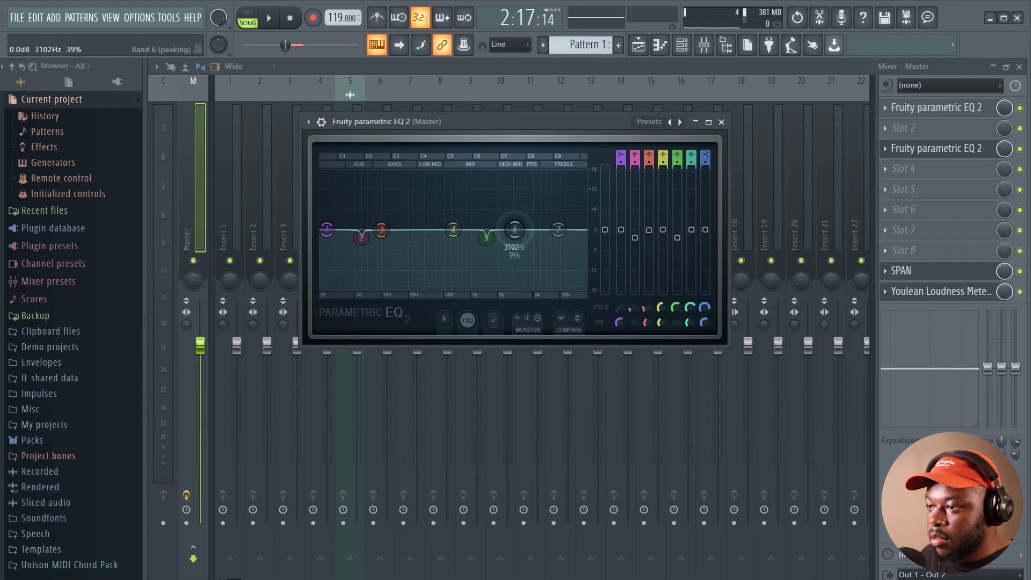
left_click_drag(518, 230, 521, 226)
scroll(524, 228, "down", 5)
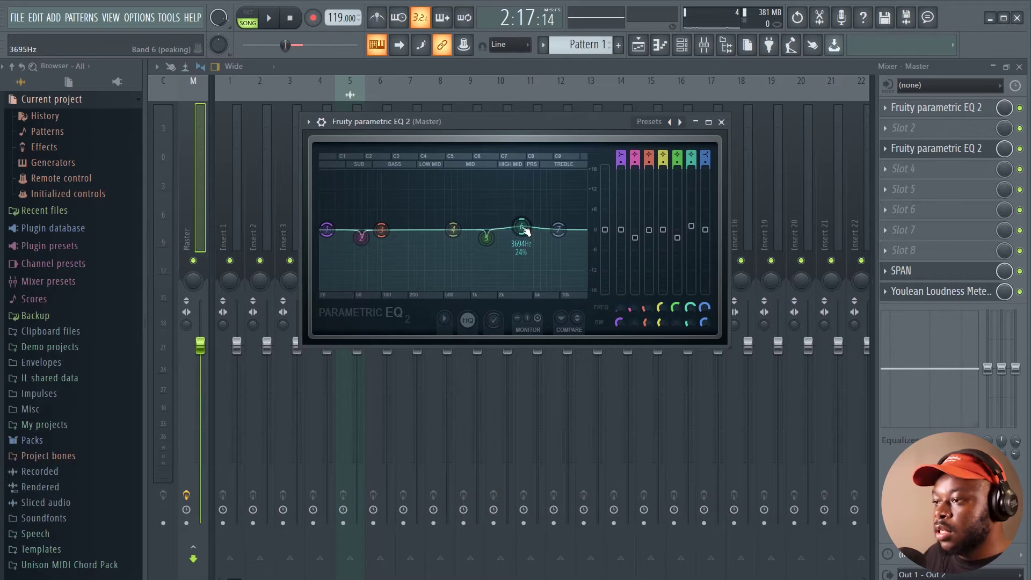
scroll(522, 227, "down", 2)
left_click_drag(524, 227, 528, 228)
scroll(528, 227, "down", 2)
scroll(528, 229, "down", 2)
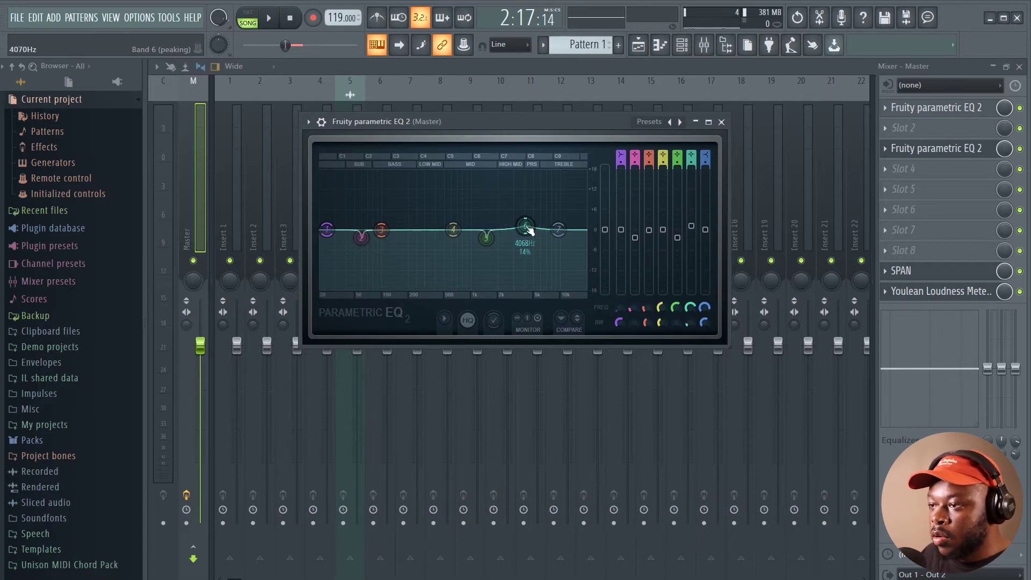
left_click(721, 123)
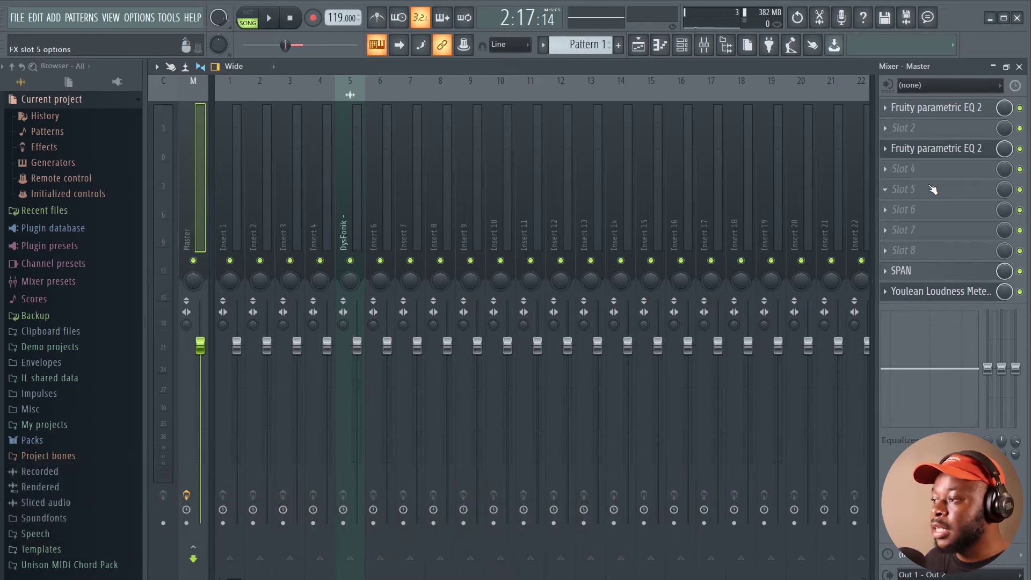
Step: Load Maximus into slot 5 of the master channel, then enlarge and reposition its window
left_click(932, 189)
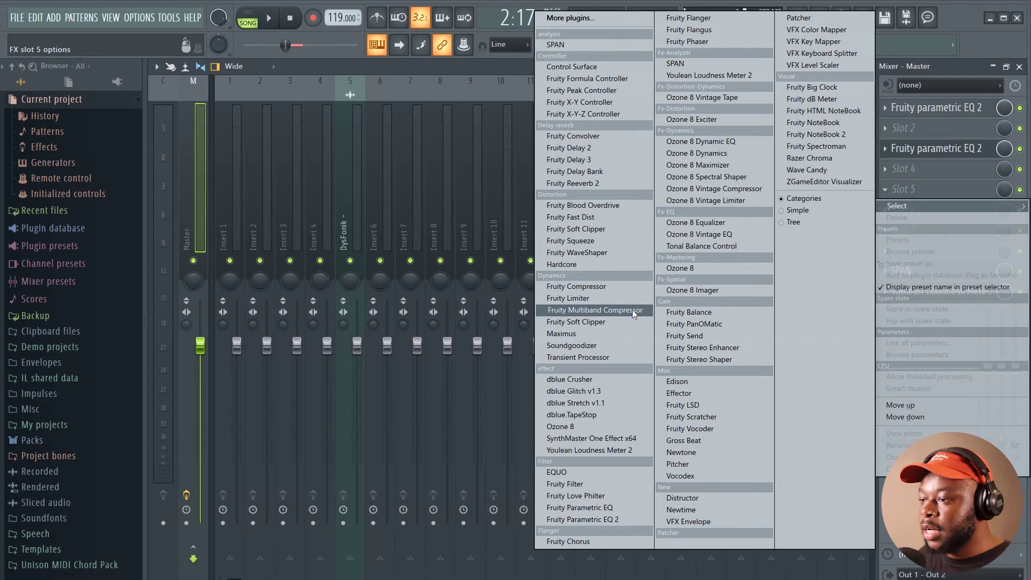
left_click(562, 334)
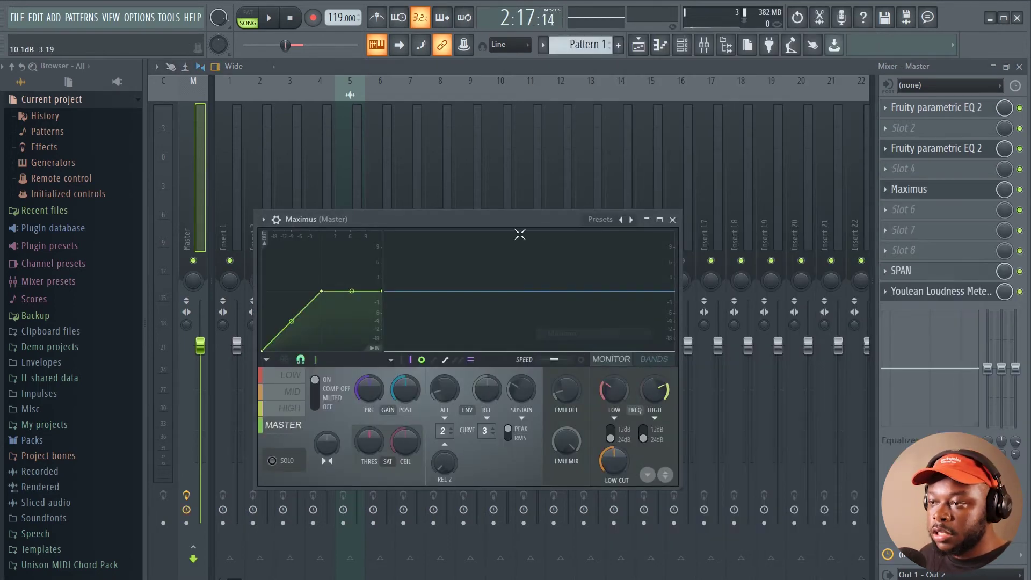
left_click_drag(497, 222, 510, 152)
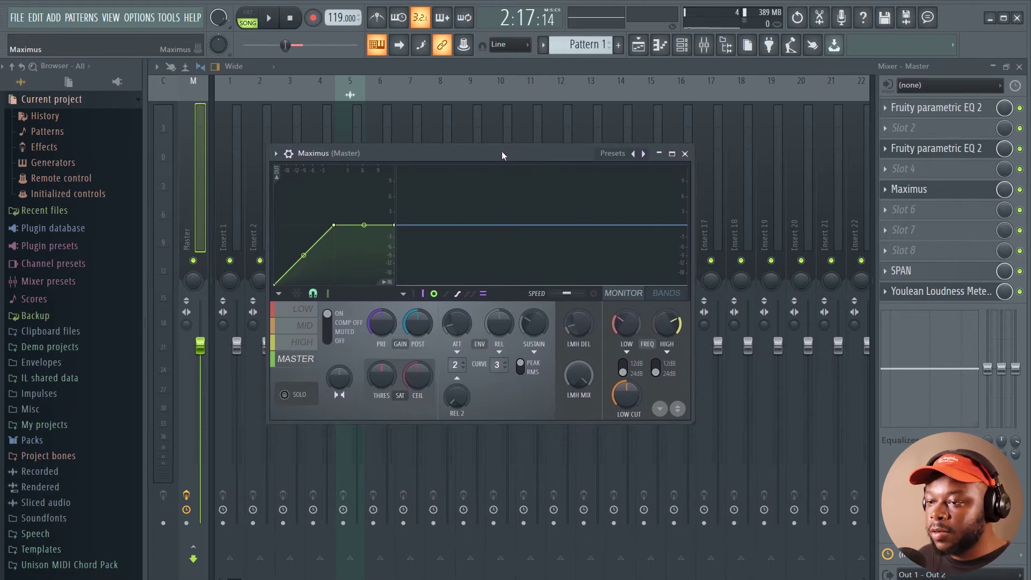
left_click_drag(503, 153, 545, 148)
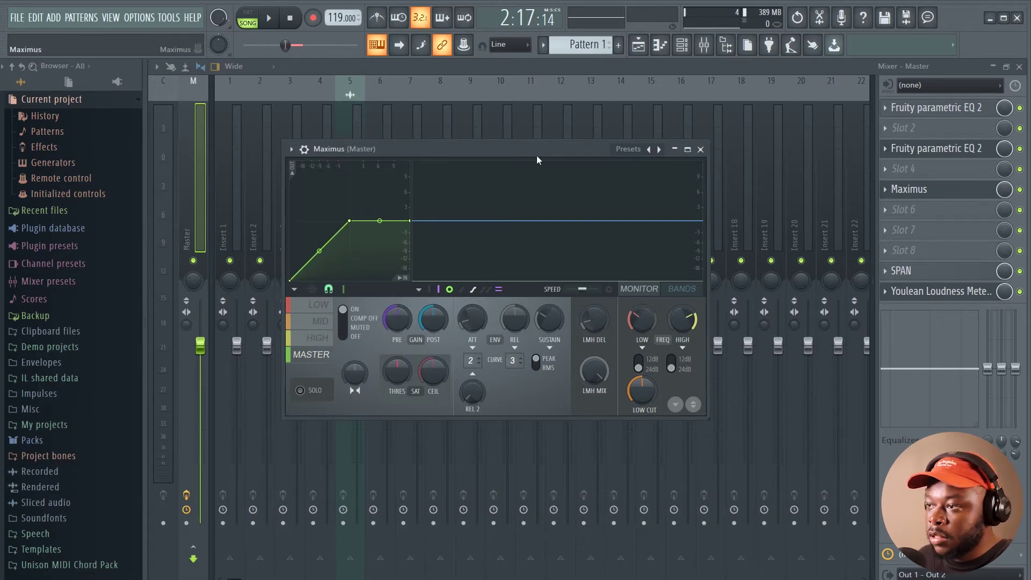
left_click_drag(711, 144, 864, 63)
left_click_drag(723, 70, 658, 116)
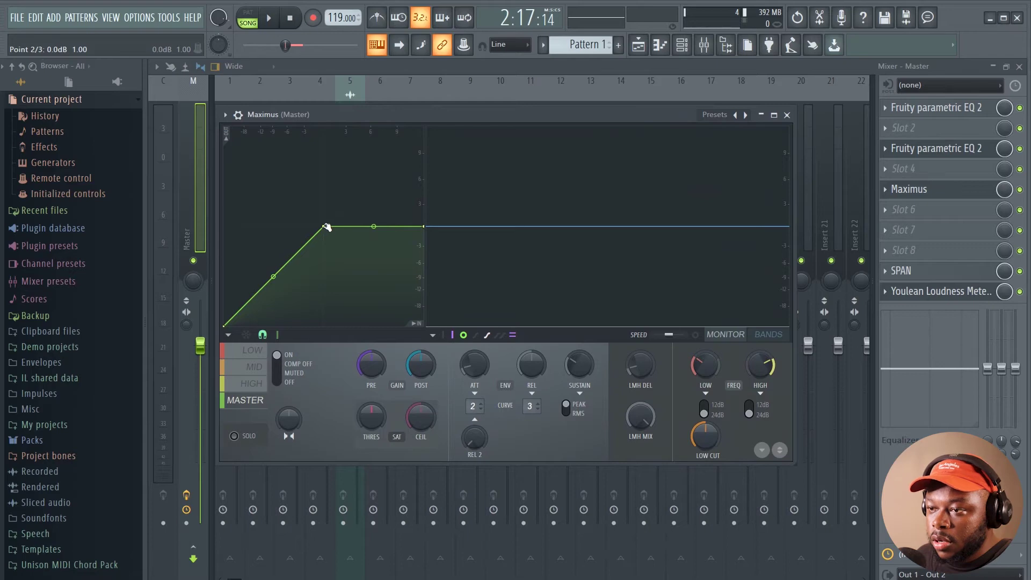
Step: In Maximus, lower the master curve's knee and end point equally to form a flat ceiling slightly below 0 dB
left_click_drag(323, 229, 317, 235)
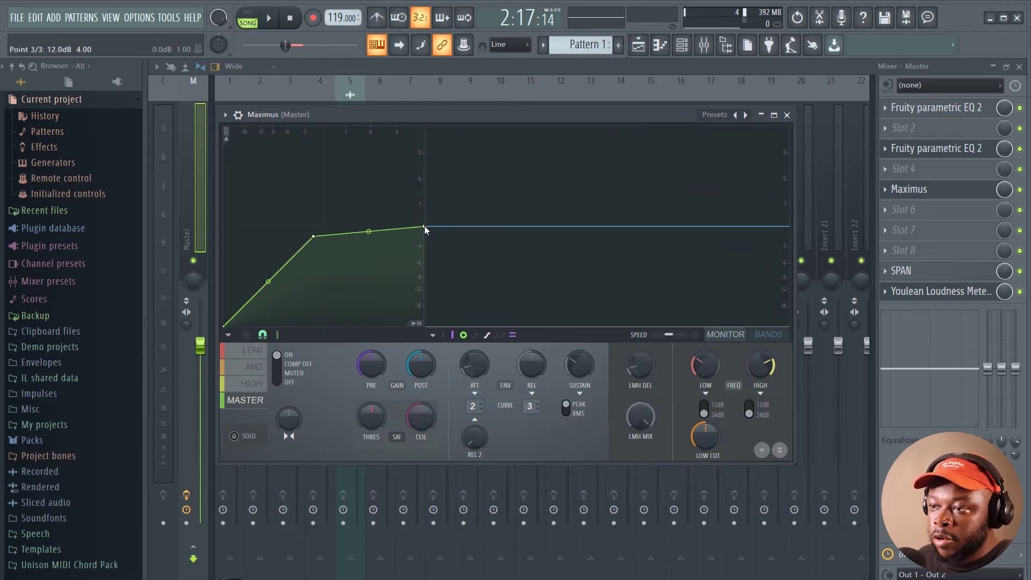
left_click_drag(426, 227, 426, 235)
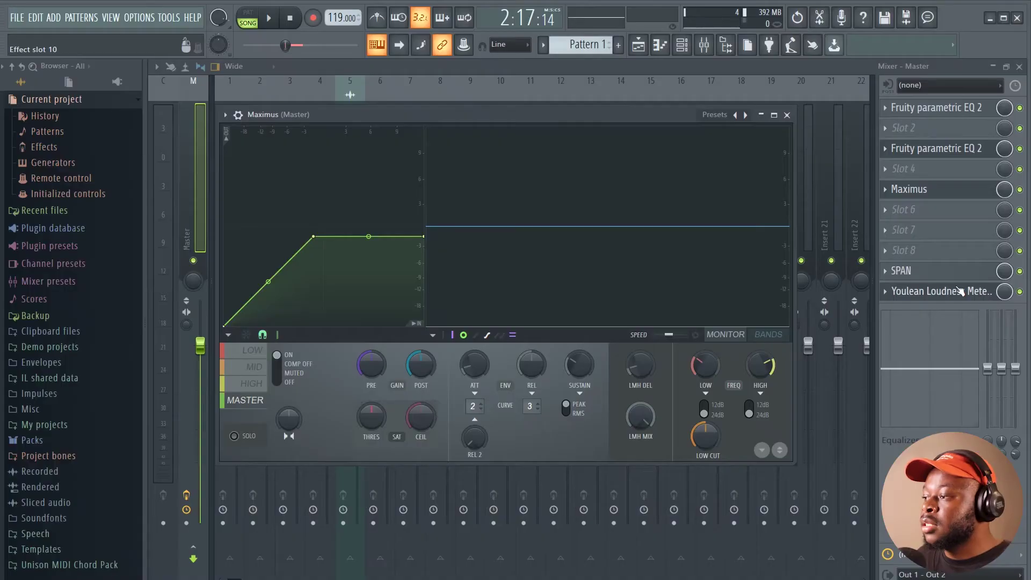
Step: Open Youlean Loudness Meter 2 from the master channel, reposition its window, and reset its readings
left_click(959, 293)
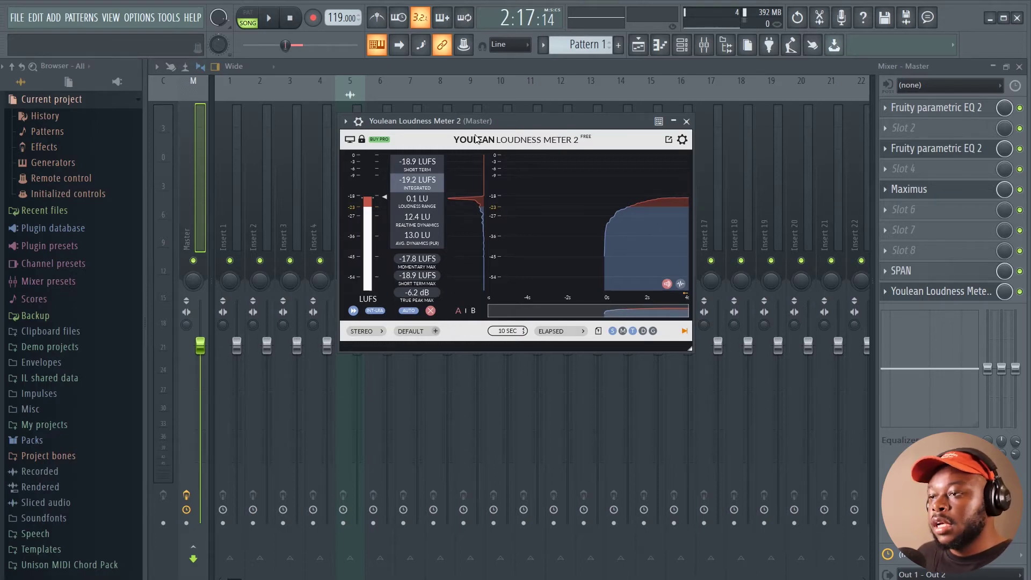
left_click_drag(507, 120, 486, 104)
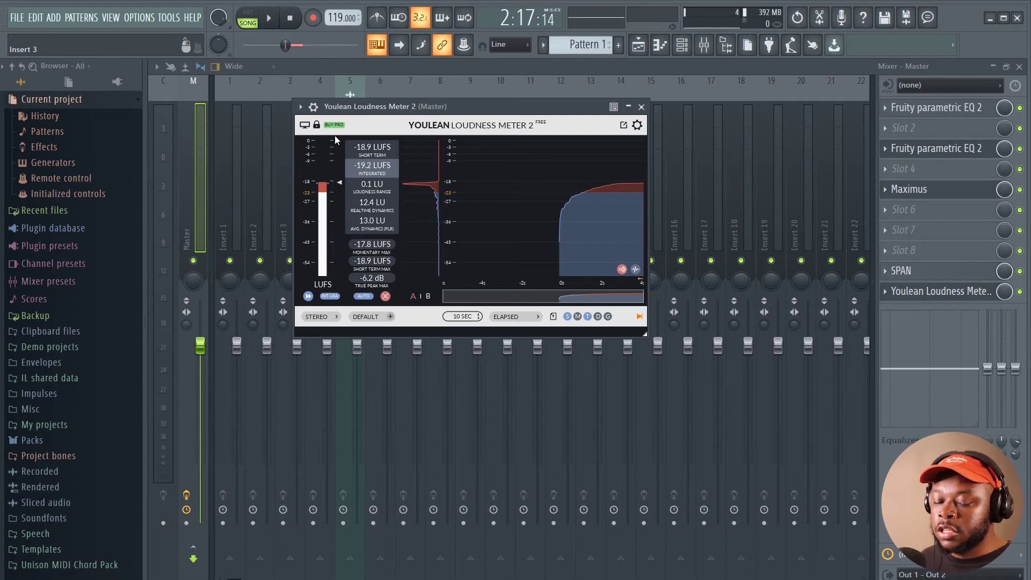
left_click_drag(457, 111, 471, 125)
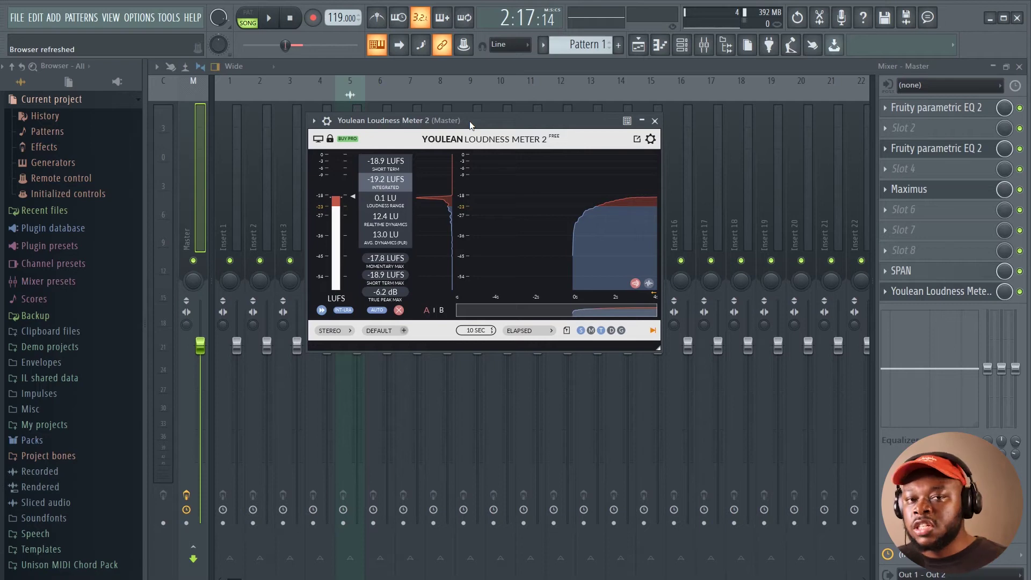
left_click_drag(470, 124, 495, 110)
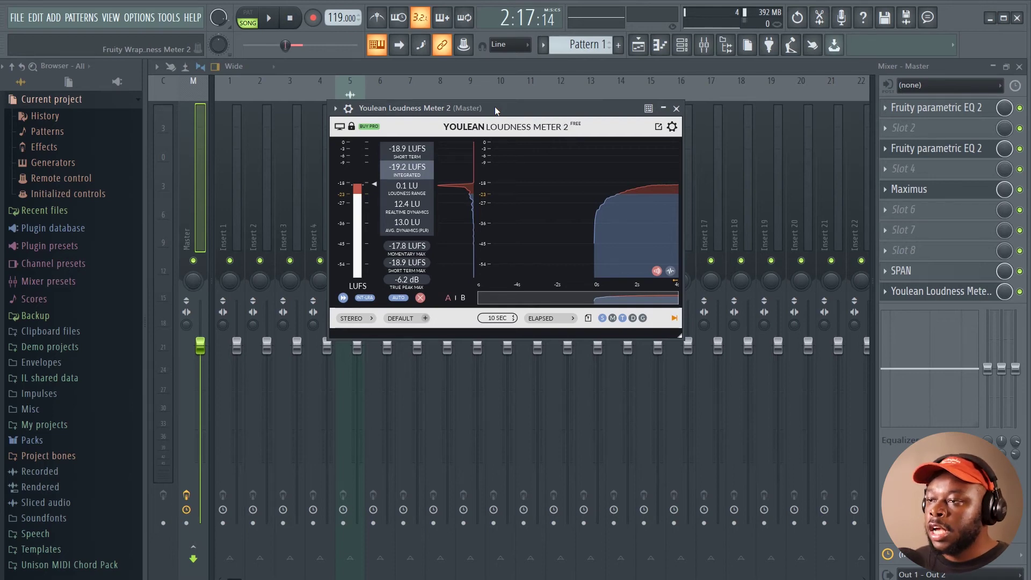
mouse_move(500, 109)
left_mouse_down()
mouse_move(519, 113)
mouse_move(500, 117)
mouse_move(512, 121)
left_mouse_up()
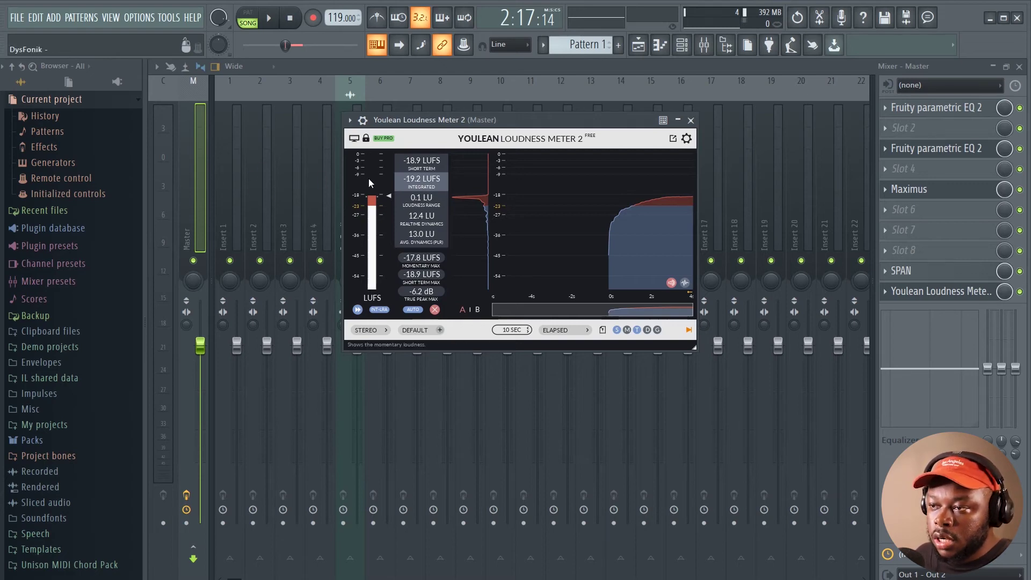
left_click(435, 310)
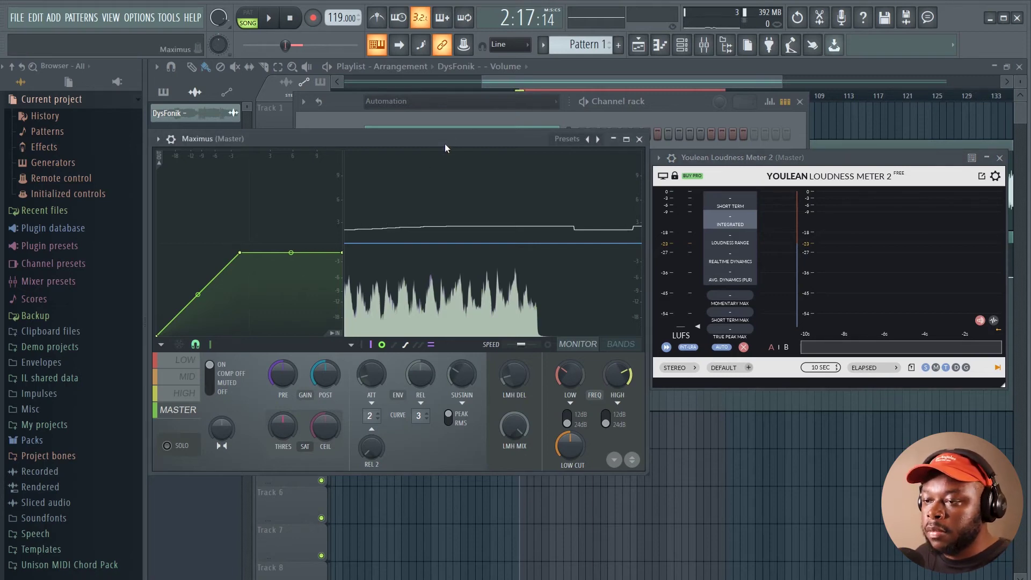
Step: Play the selected range and raise the Maximus master band's pre gain while monitoring the loudness meter
key("space")
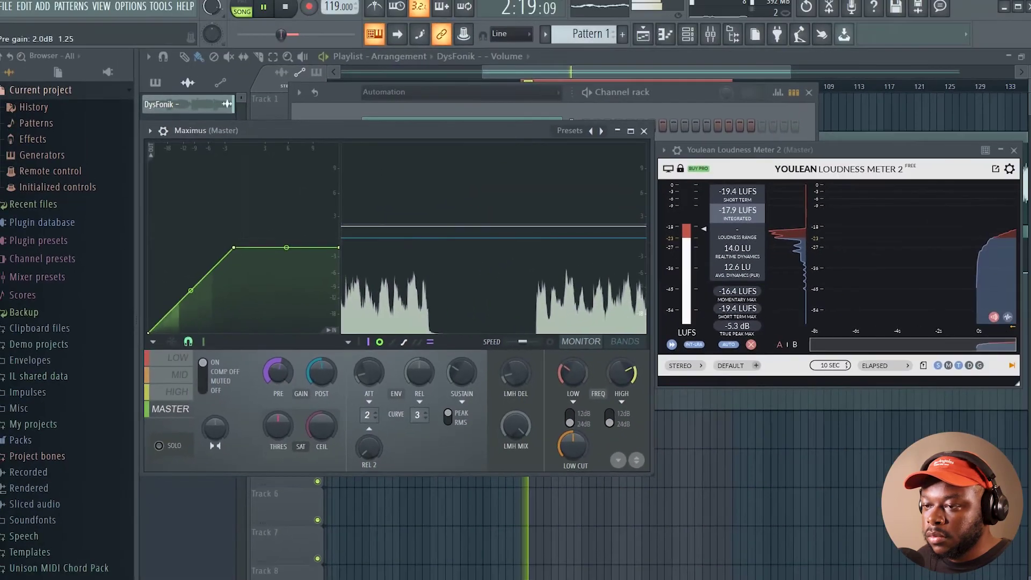
left_click_drag(278, 372, 278, 332)
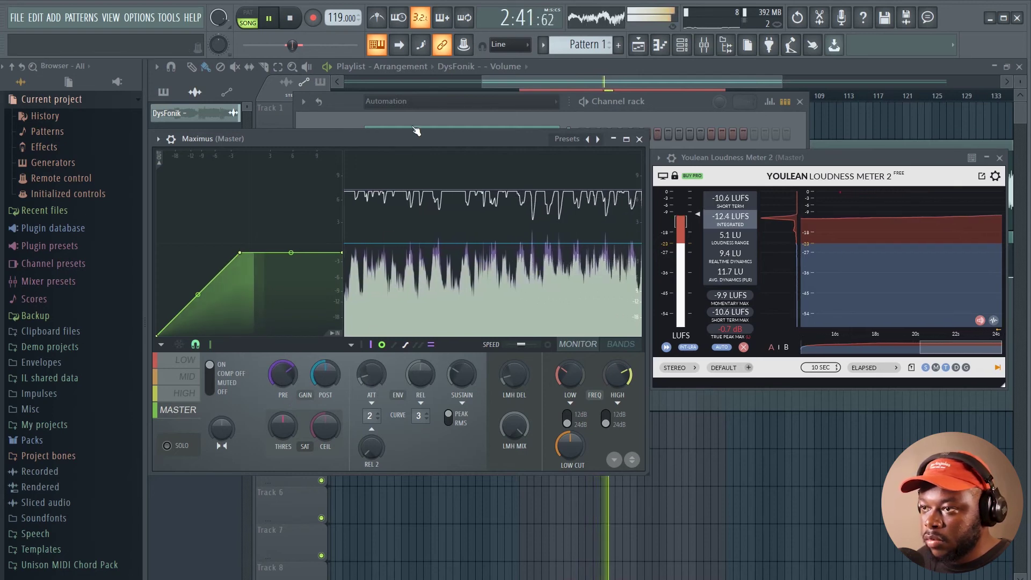
key("space")
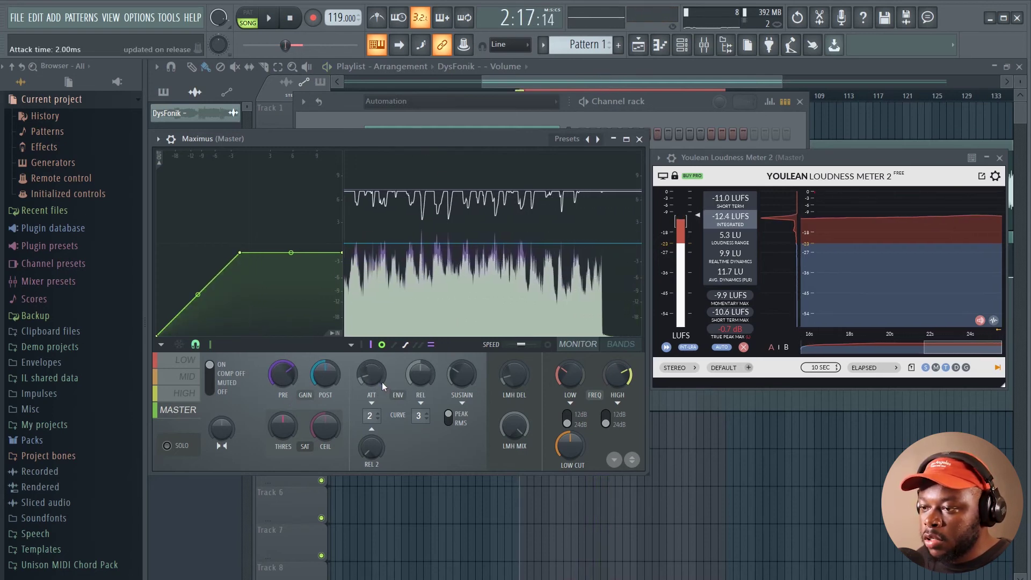
Step: Shorten the master band's attack time to about 0.99 ms and replay the range with reset loudness readings
left_click_drag(372, 376, 372, 386)
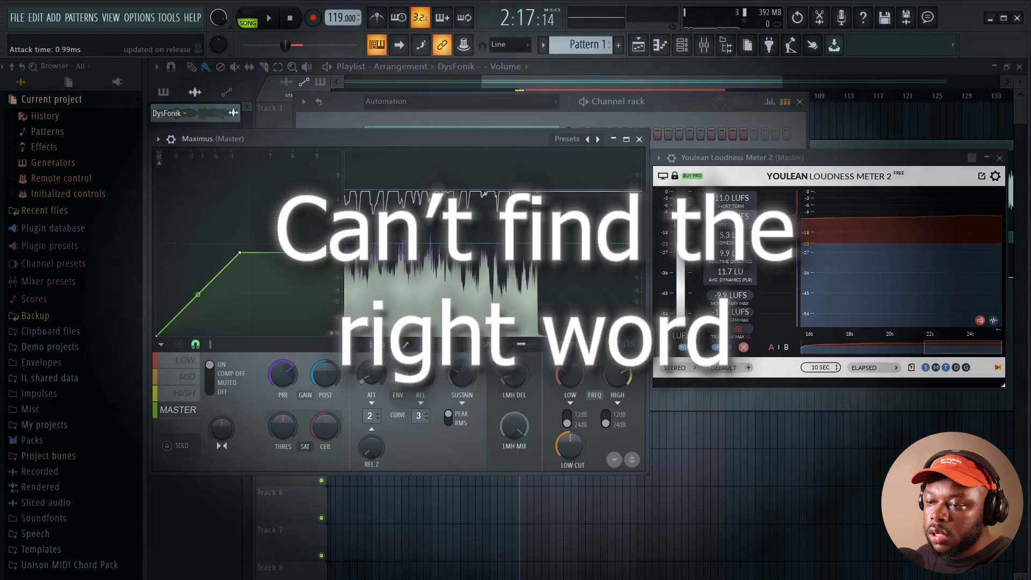
left_click_drag(378, 373, 378, 373)
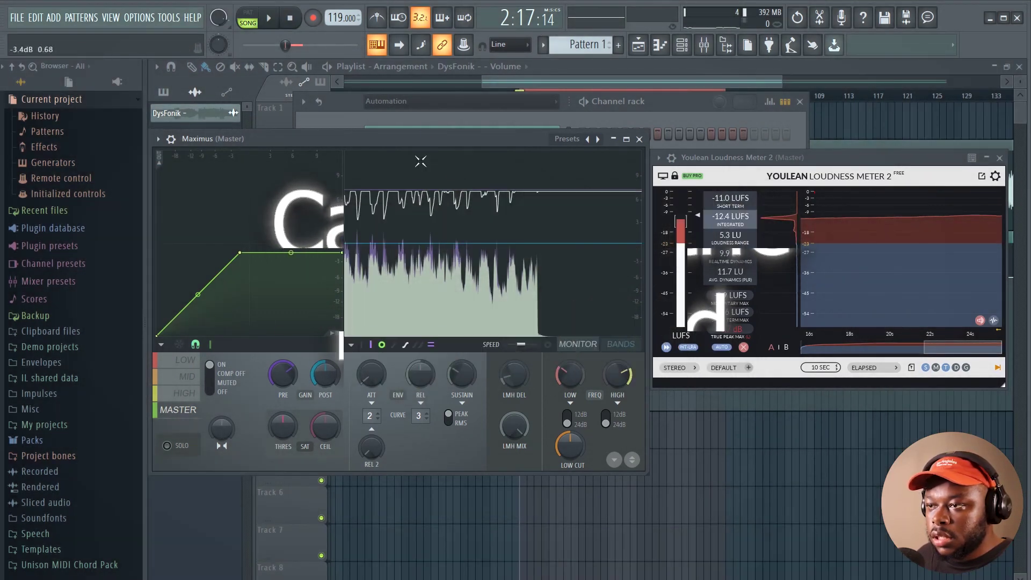
key("space")
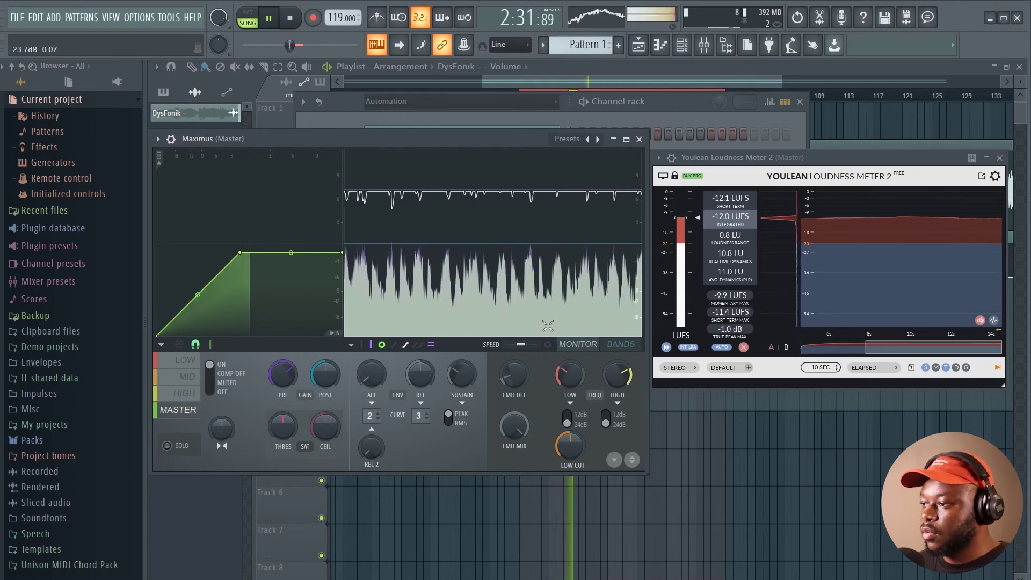
left_click(743, 347)
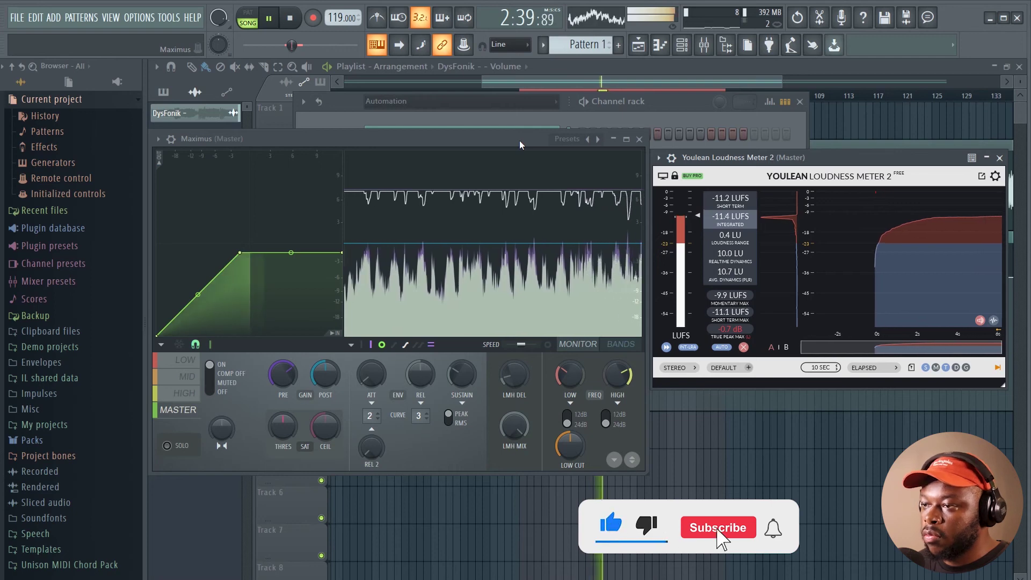
Step: Reduce the master band's pre gain to about 6.3 dB and replay the range to check loudness and true peak
left_click_drag(283, 374, 283, 381)
key("space")
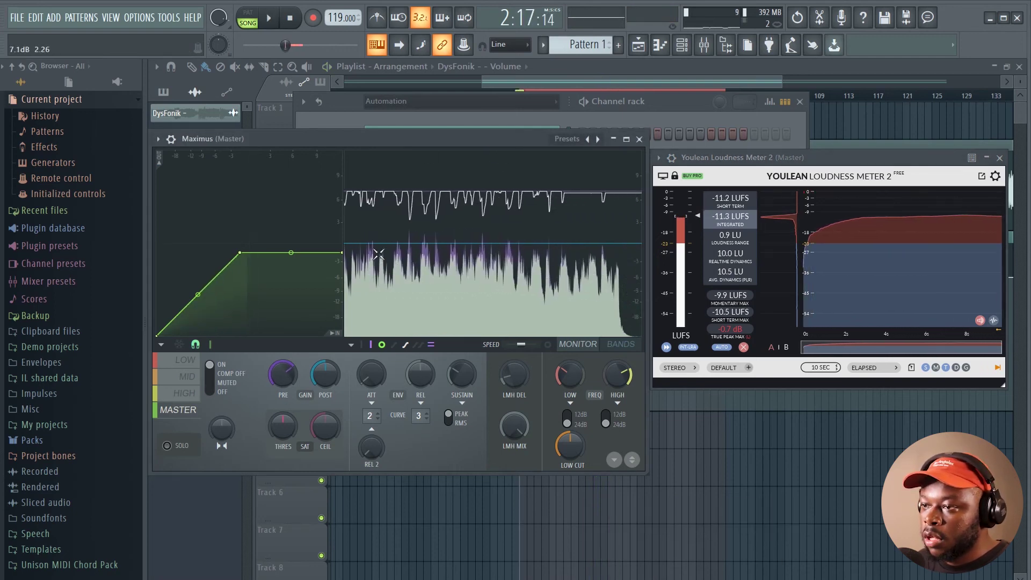
left_click_drag(283, 375, 284, 368)
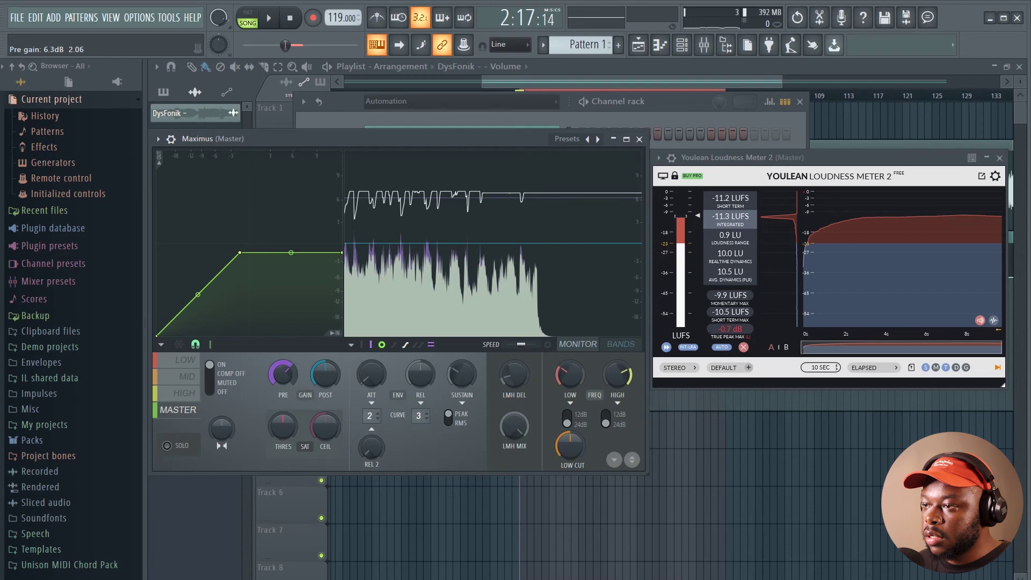
key("space")
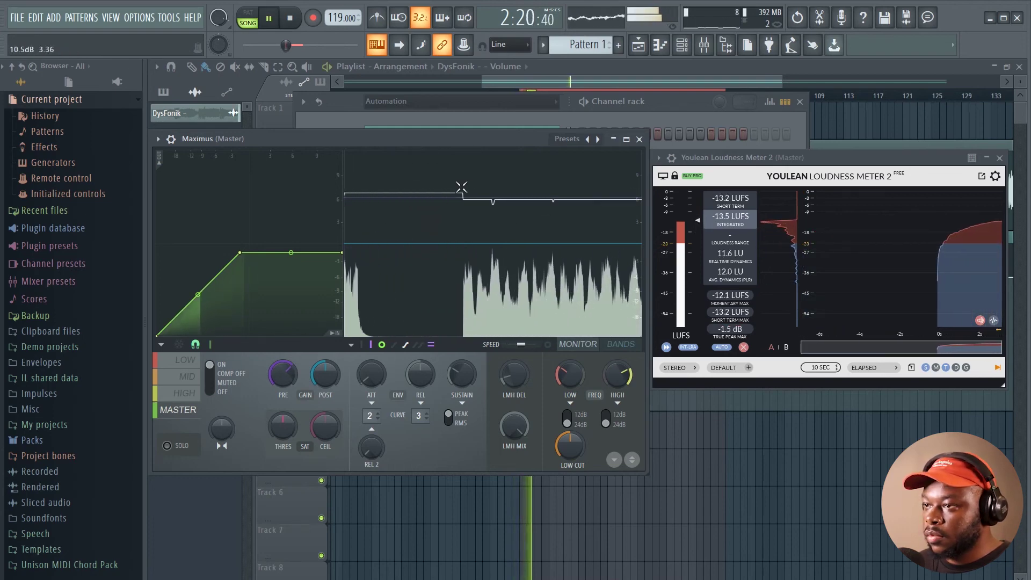
left_click(744, 348)
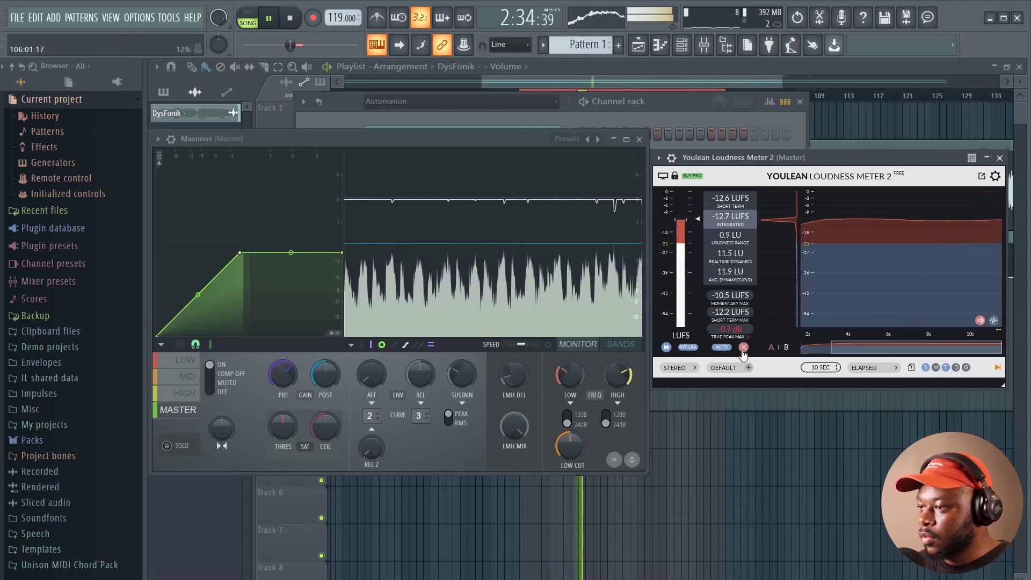
key("space")
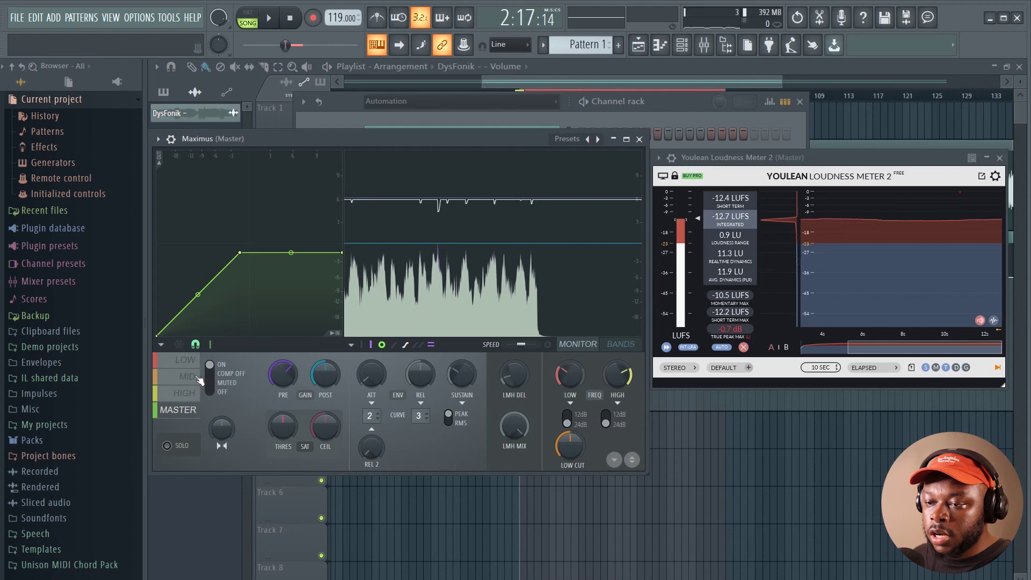
Step: During playback, set the mid band's stereo separation to about 34% separated and the high band's to about 59% separated
left_click(188, 361)
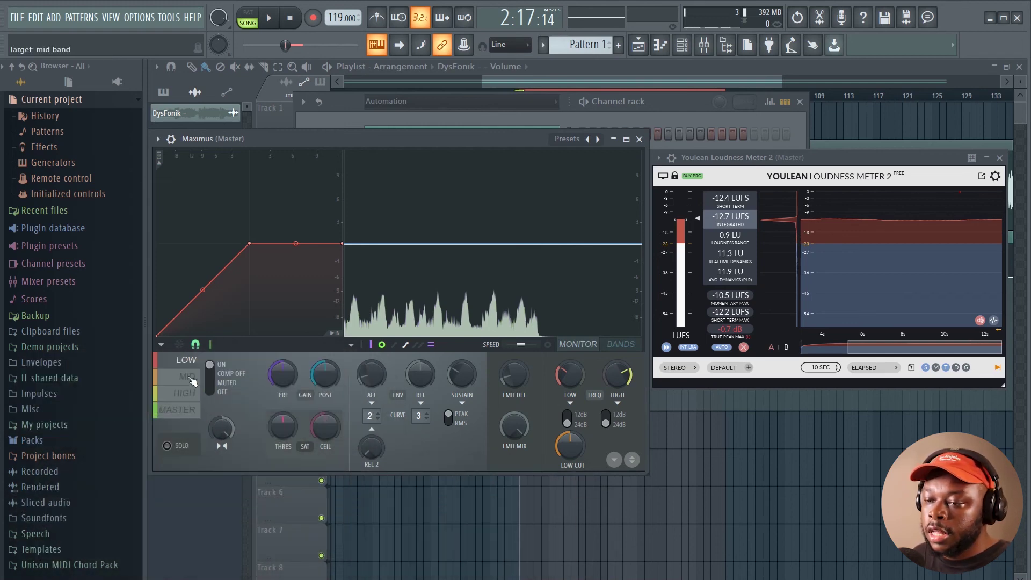
left_click(197, 379)
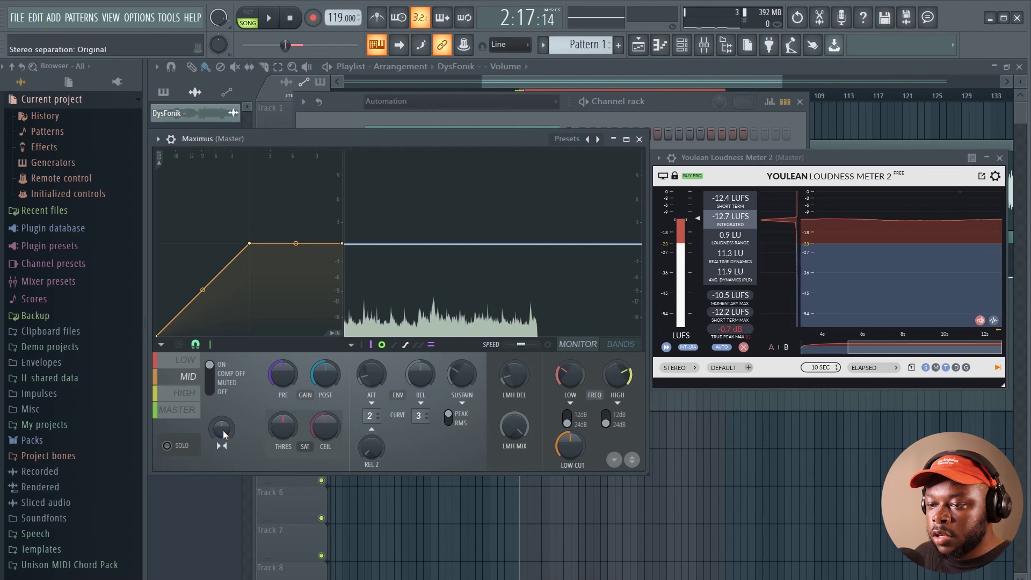
key("space")
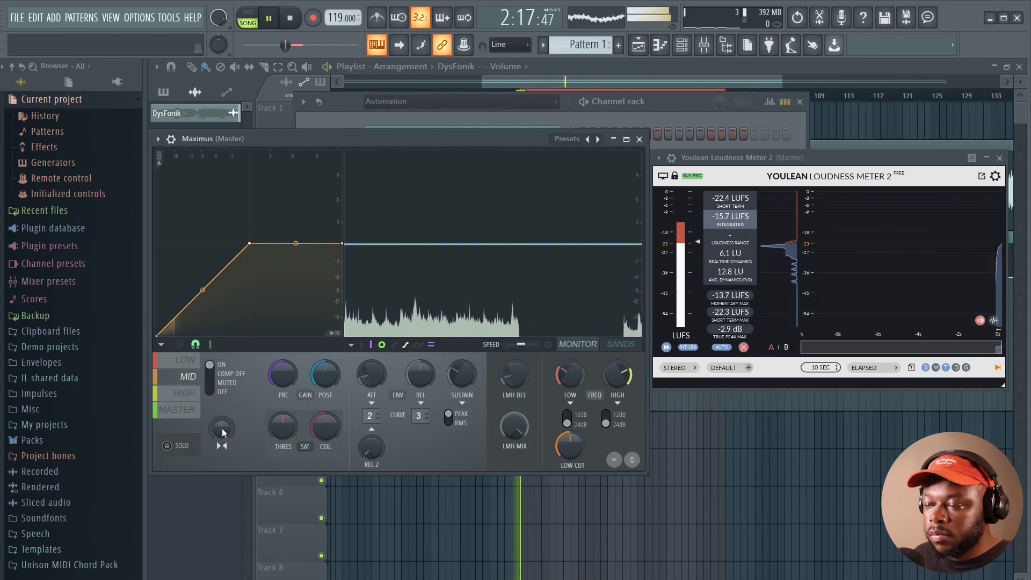
left_click_drag(221, 427, 221, 450)
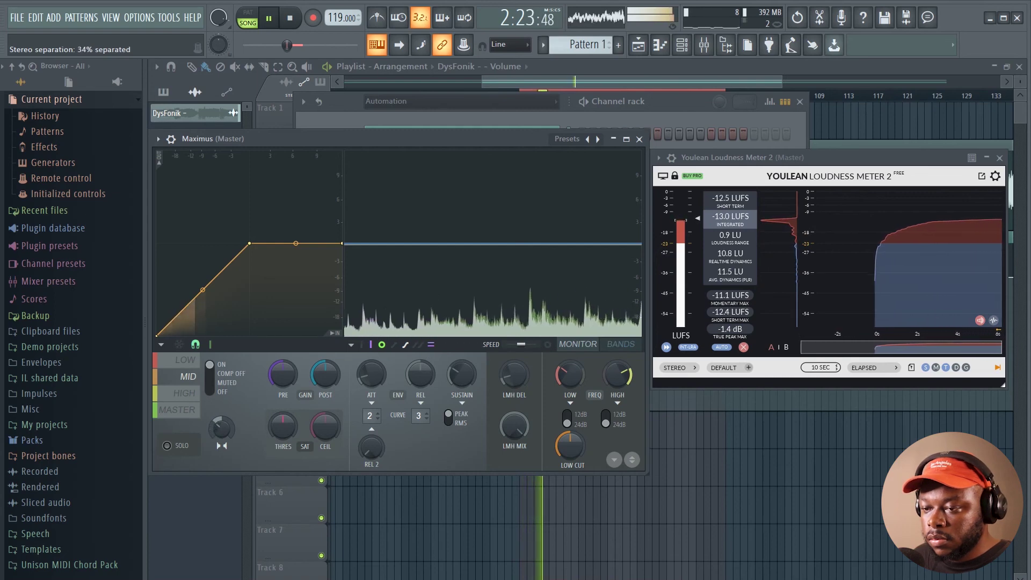
left_click(199, 392)
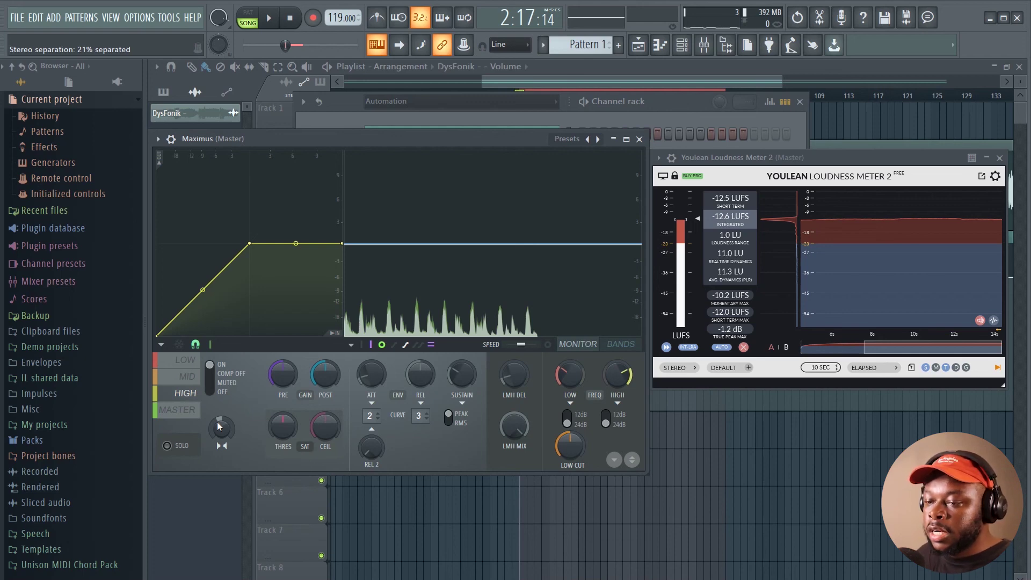
key("space")
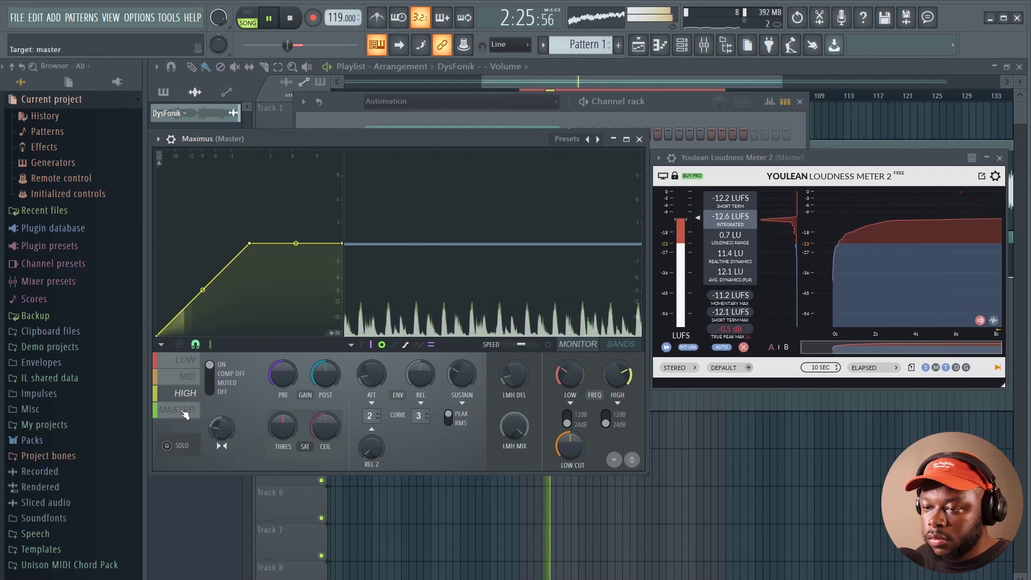
Step: Try about 5% stereo separation on the master band during playback, and reset it to the original value
left_click(172, 410)
mouse_move(222, 429)
left_mouse_down()
mouse_move(222, 443)
mouse_move(221, 425)
left_mouse_up()
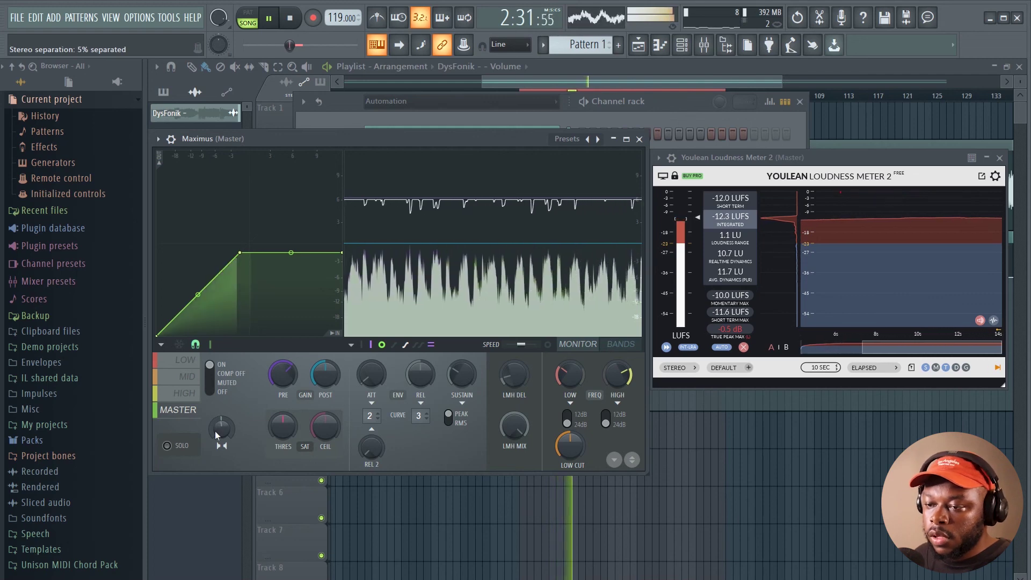
key("space")
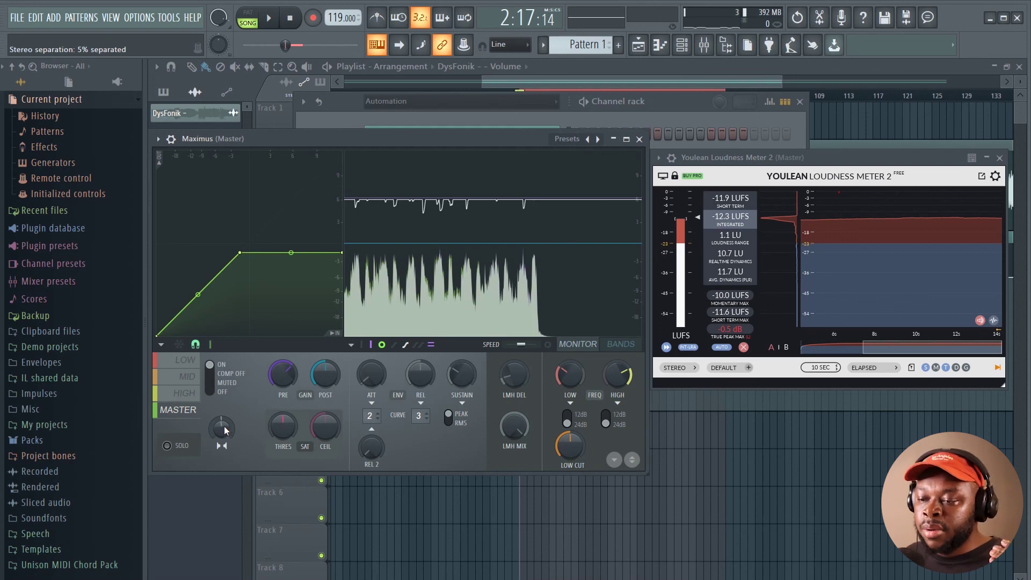
right_click(223, 427)
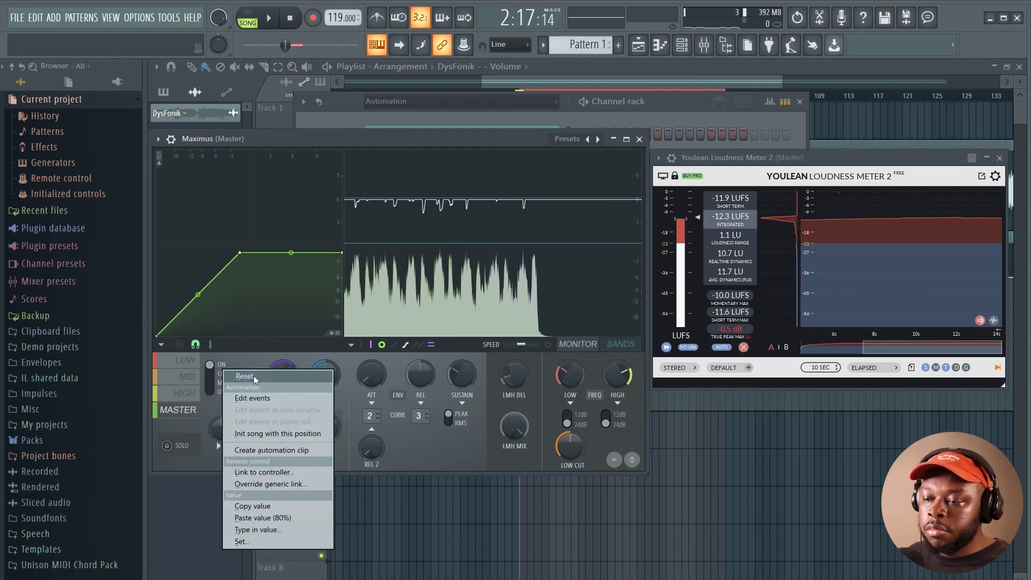
left_click(255, 377)
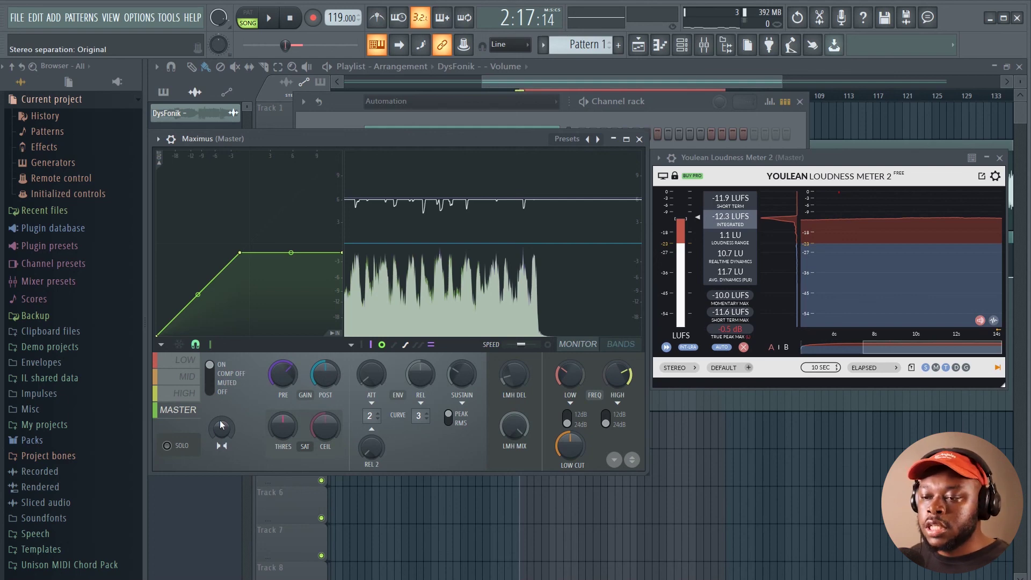
Step: Set the low band's stereo separation to 100% merged and compare it with the master band's setting
left_click(192, 362)
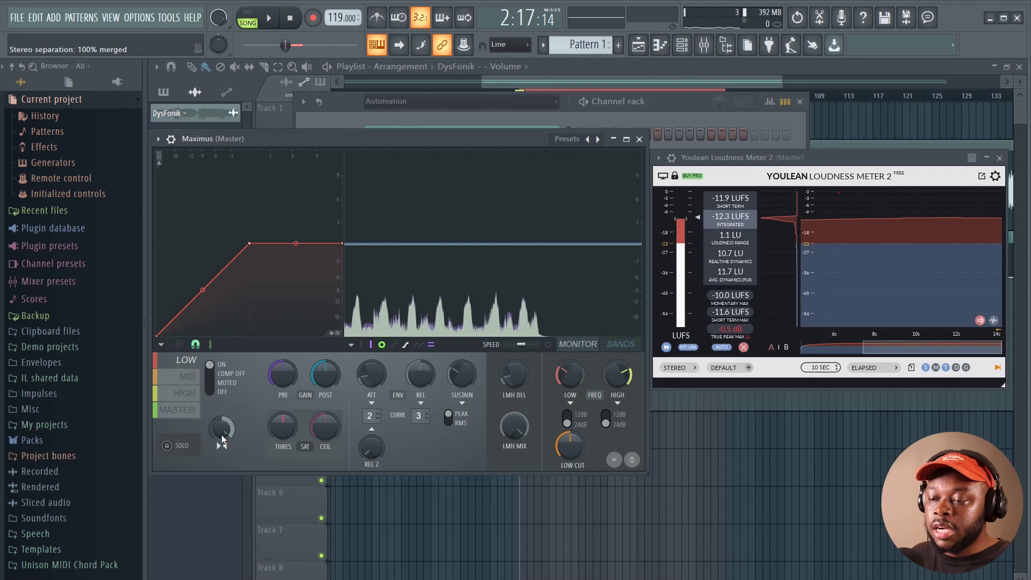
left_click(188, 412)
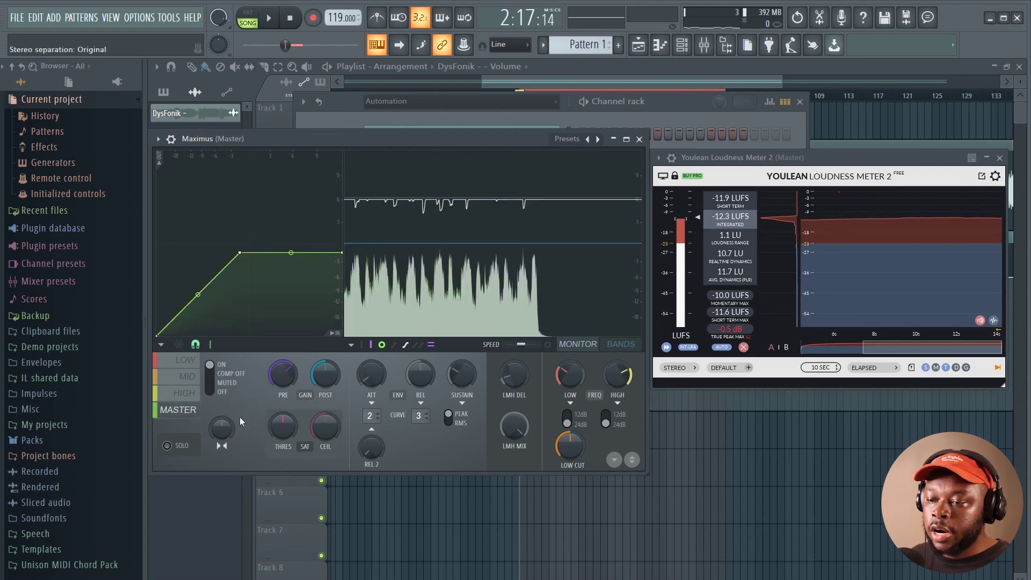
left_click(195, 362)
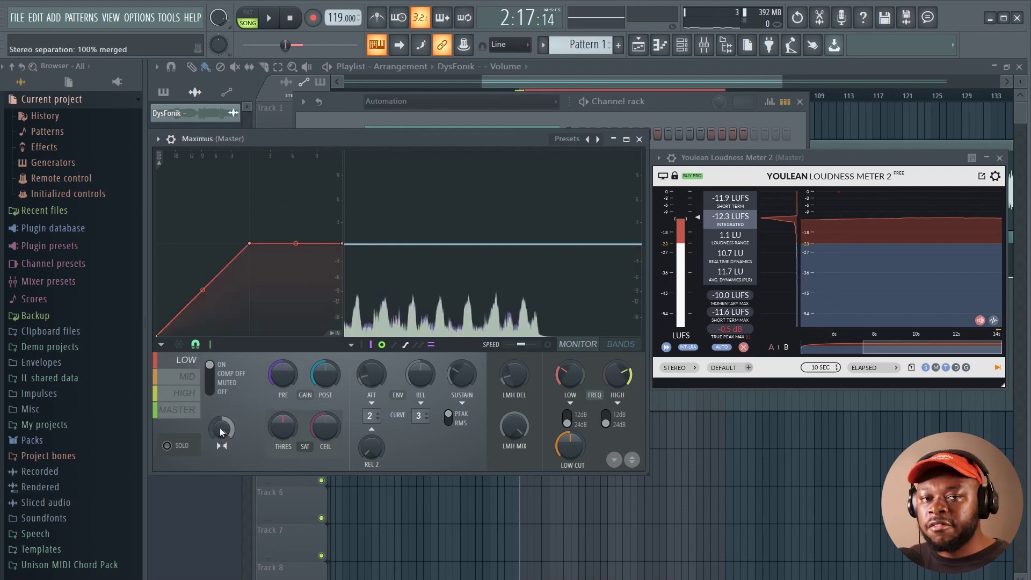
left_click(180, 410)
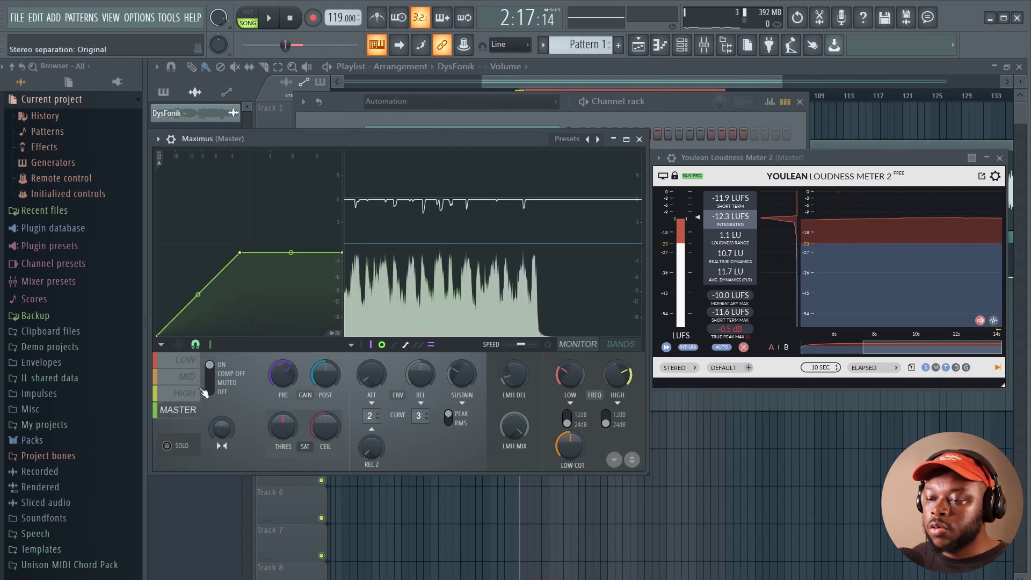
Step: Review the mid and high bands' stereo separation, return to the master band, and close Maximus
left_click(188, 378)
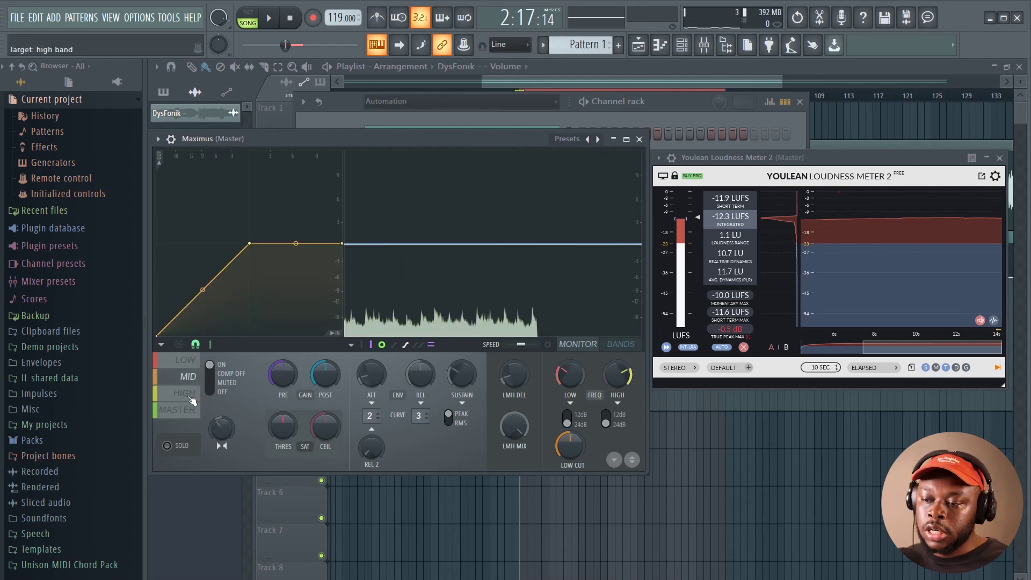
left_click(193, 393)
left_click(193, 377)
left_click(192, 392)
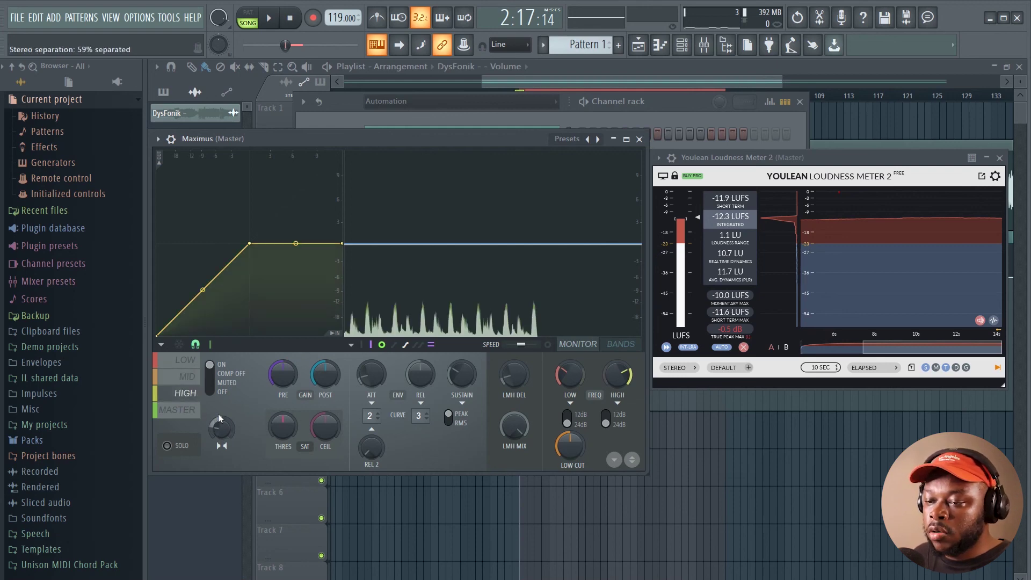
left_click(179, 410)
left_click(639, 139)
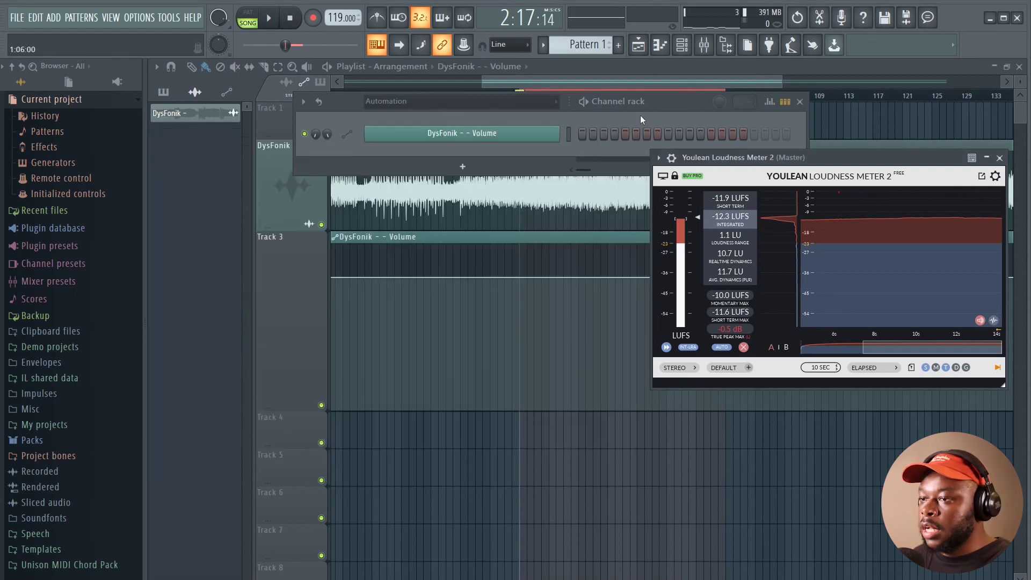